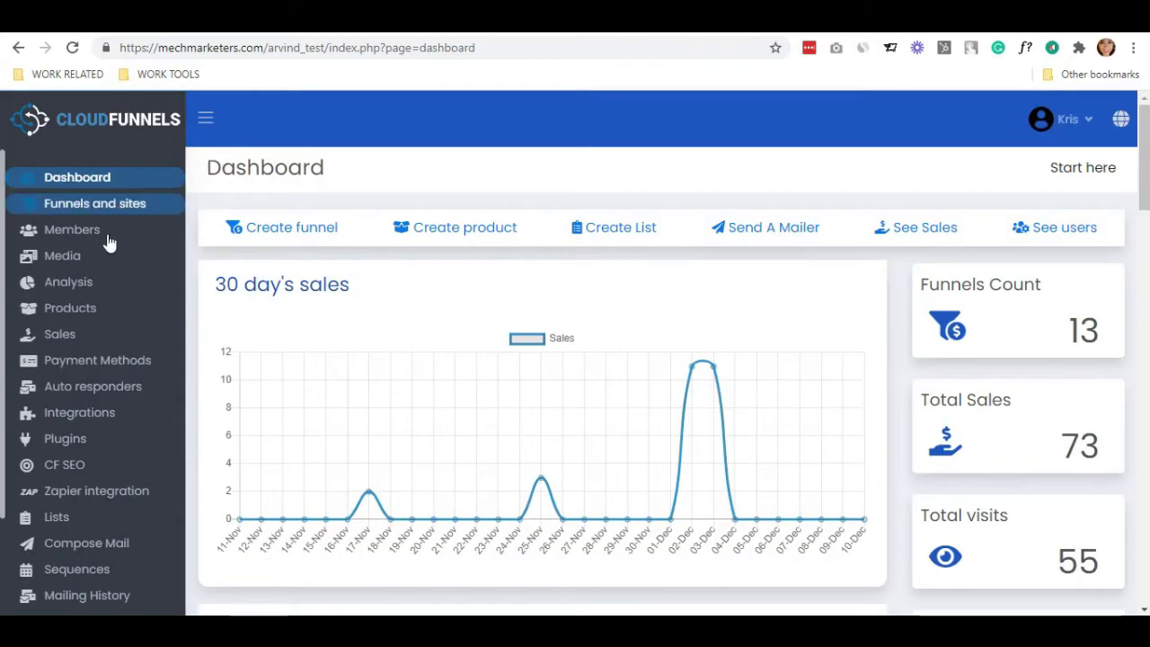
# - Install the CF SEO plugin found by searching 'SEO' in the plugin marketplace
pyautogui.click(113, 442)
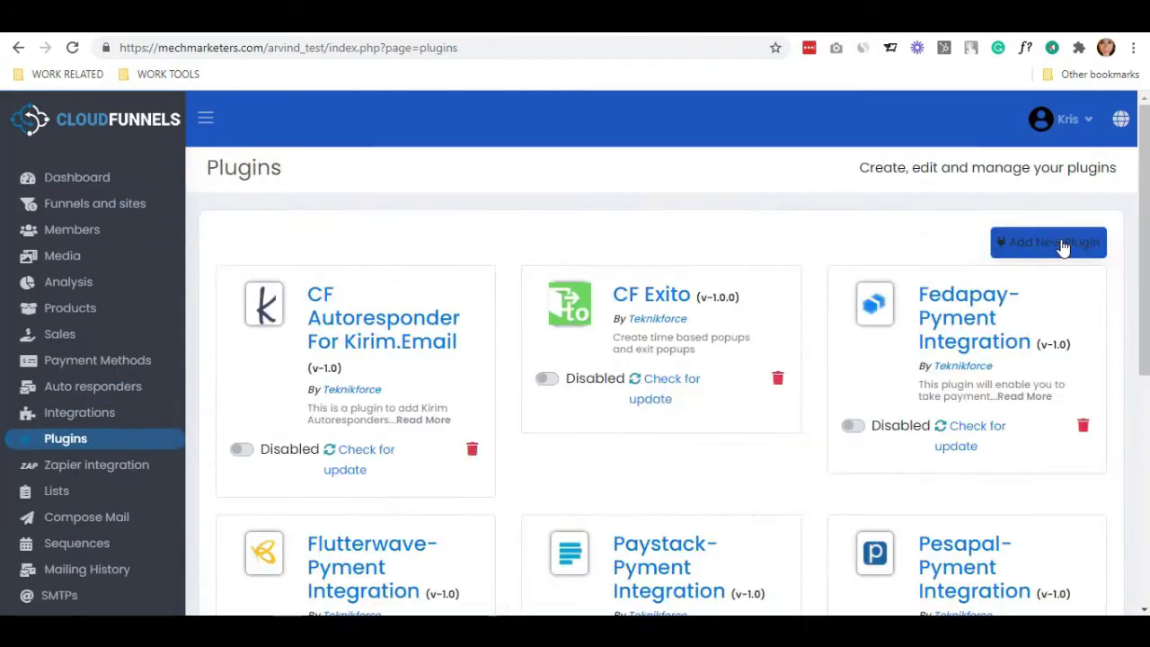
pyautogui.click(1060, 245)
pyautogui.click(580, 337)
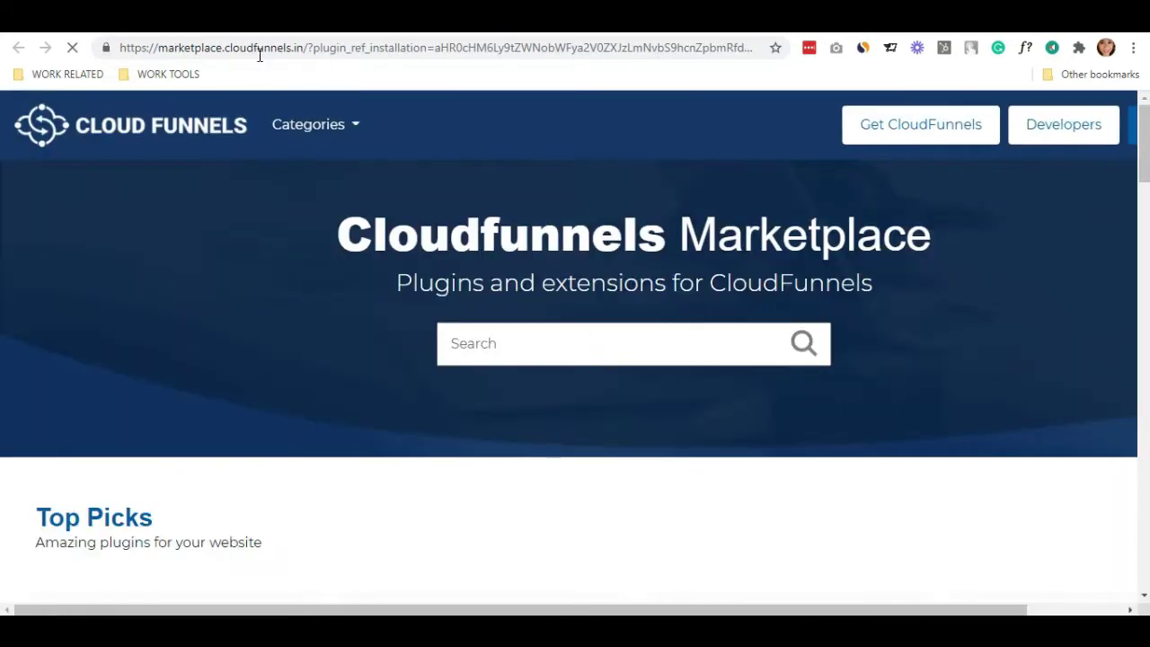
pyautogui.click(260, 51)
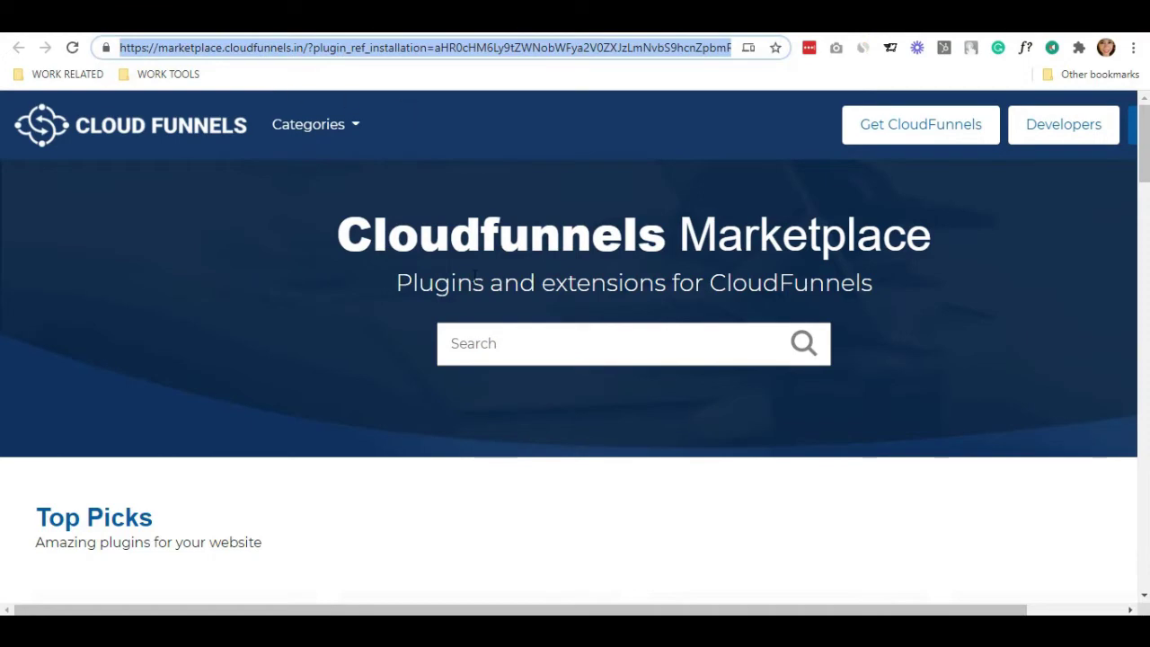
pyautogui.click(486, 343)
pyautogui.write('SEO')
pyautogui.press('Return')
pyautogui.click(398, 416)
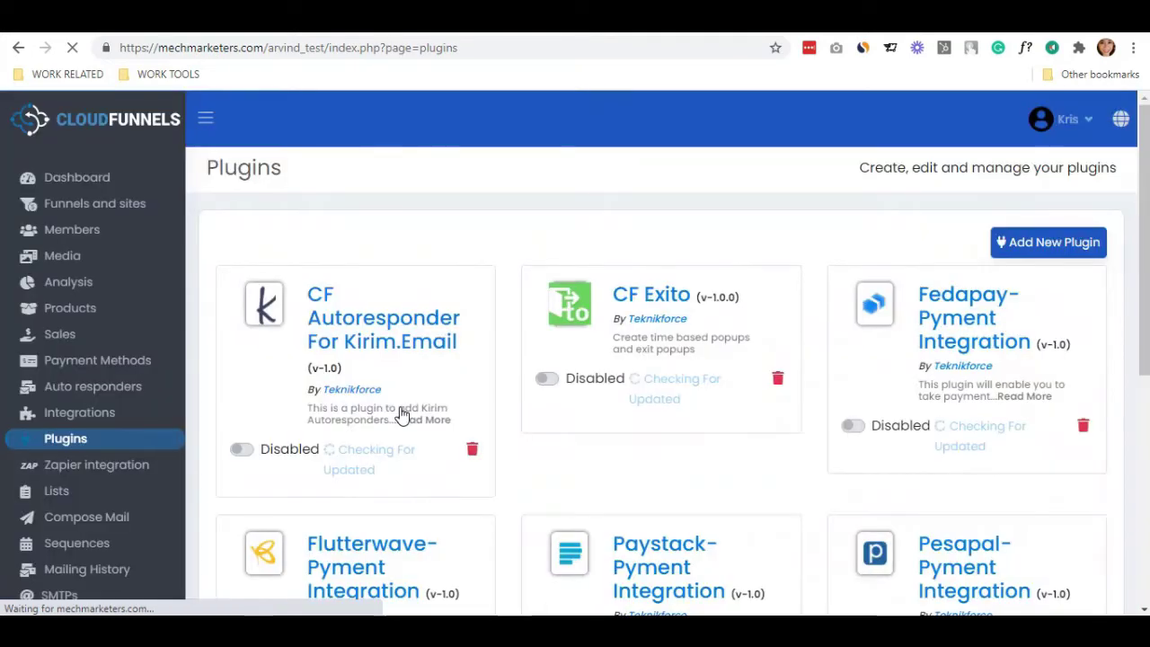
# - Switch CF SEO to Active and open its settings dashboard
pyautogui.scroll(-4, 468, 346)
pyautogui.scroll(-2, 472, 346)
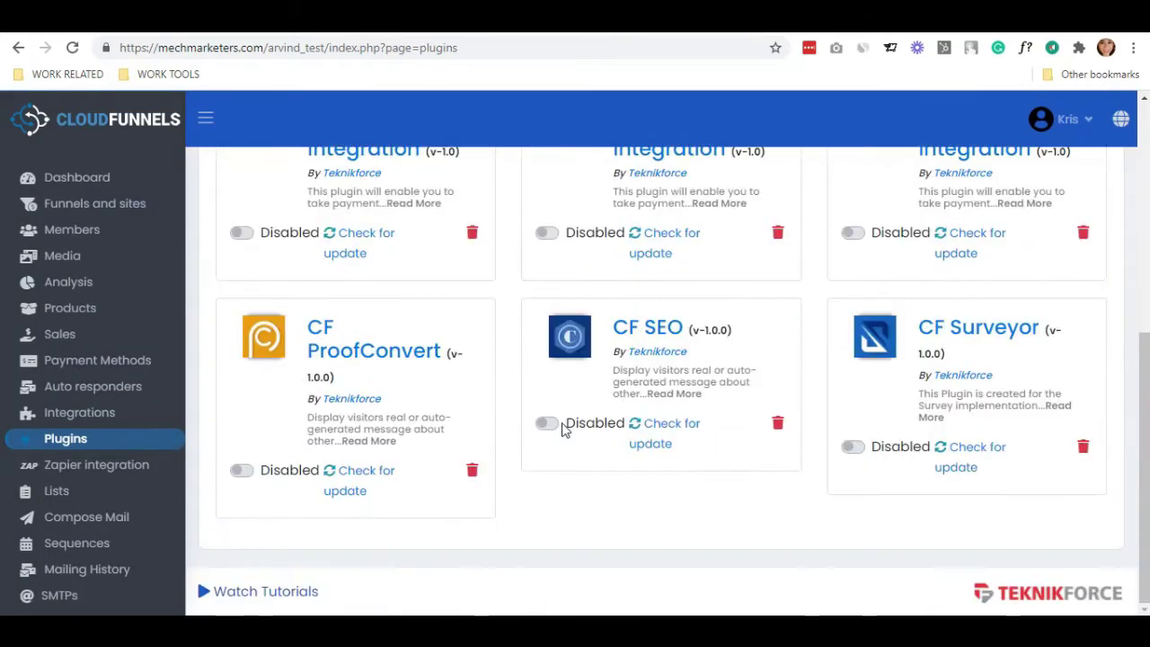
pyautogui.click(555, 428)
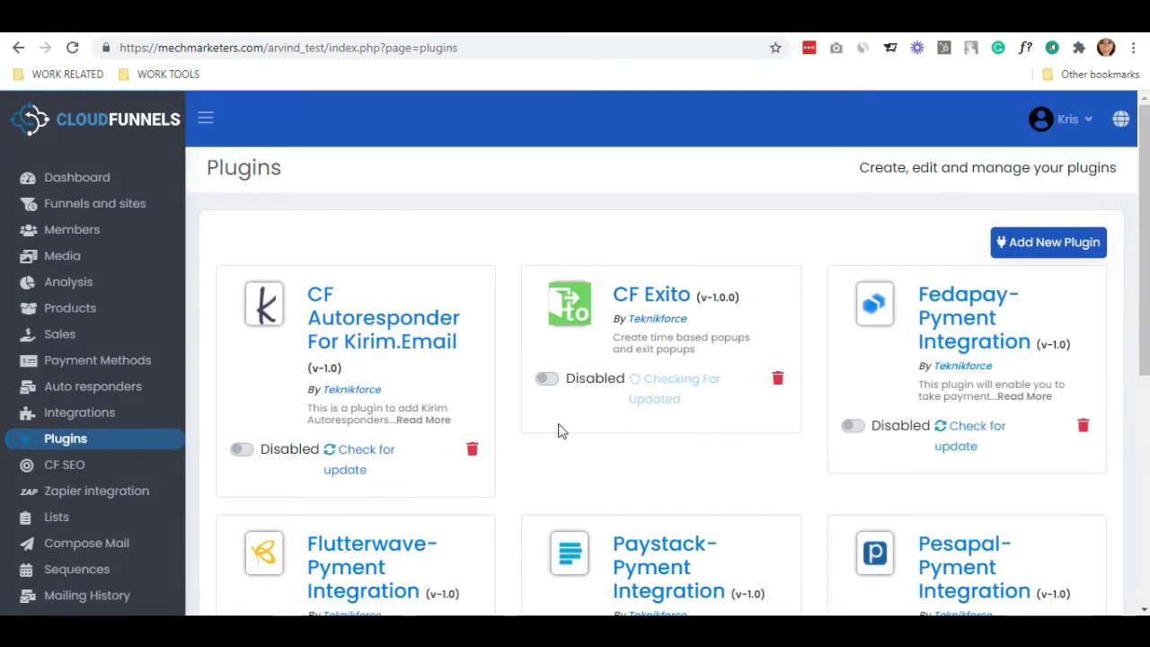
pyautogui.click(135, 465)
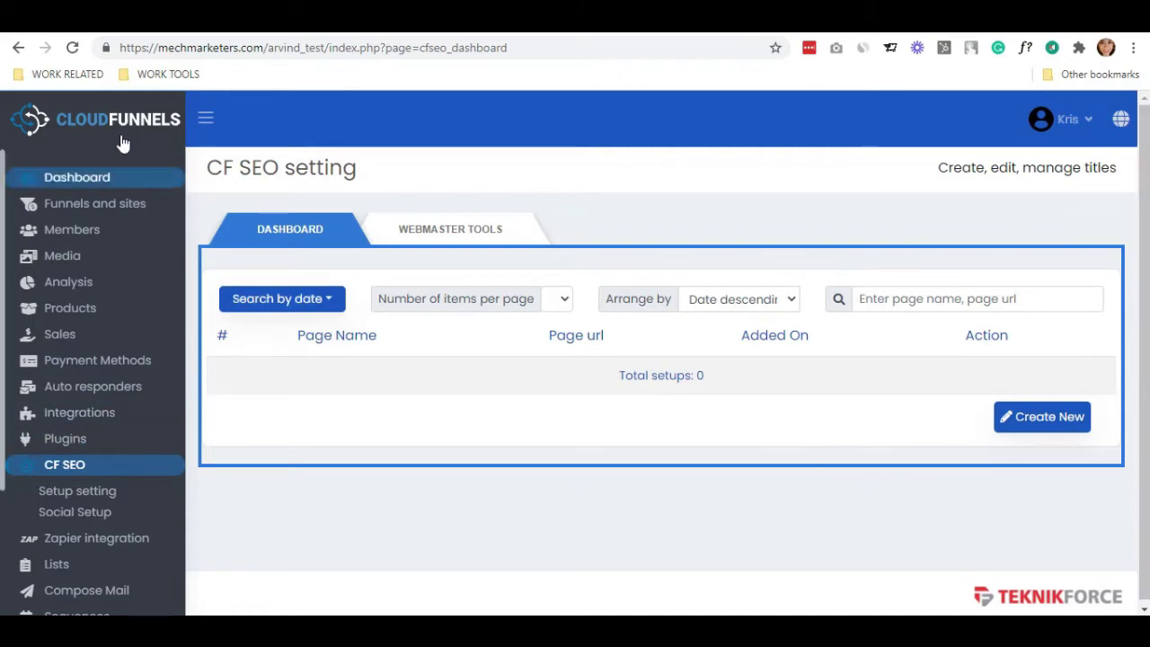
# - Bring up the empty Google, Bing, Yandex and Baidu verification fields under Webmaster Tools
pyautogui.click(457, 231)
pyautogui.scroll(-2, 457, 236)
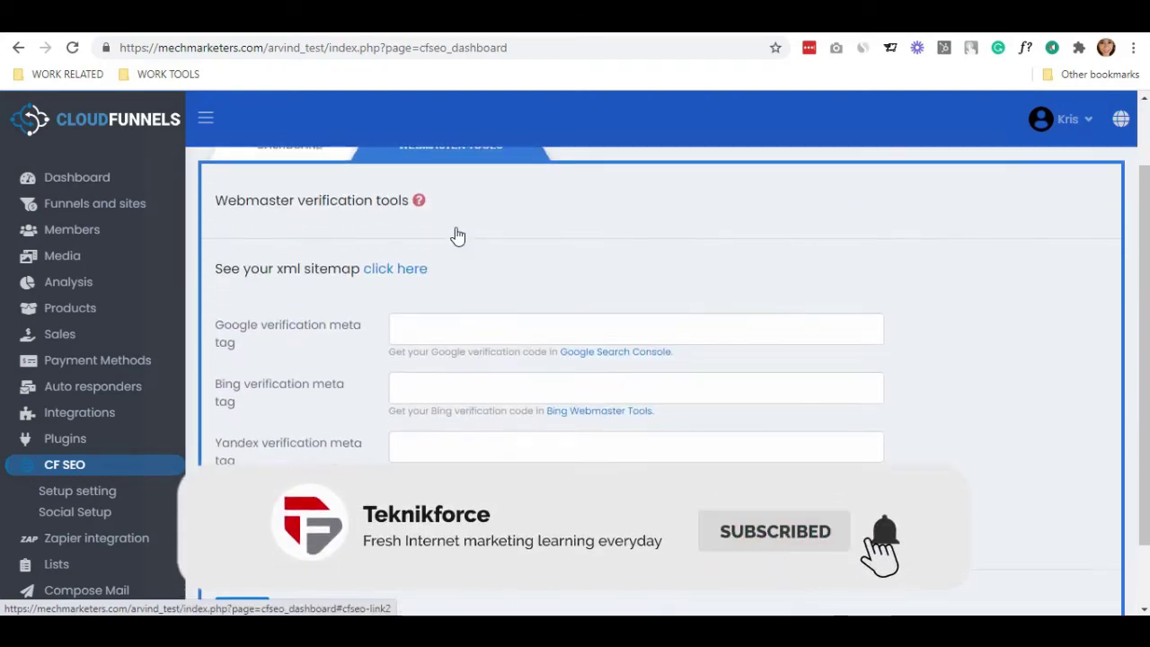
pyautogui.scroll(-2, 457, 235)
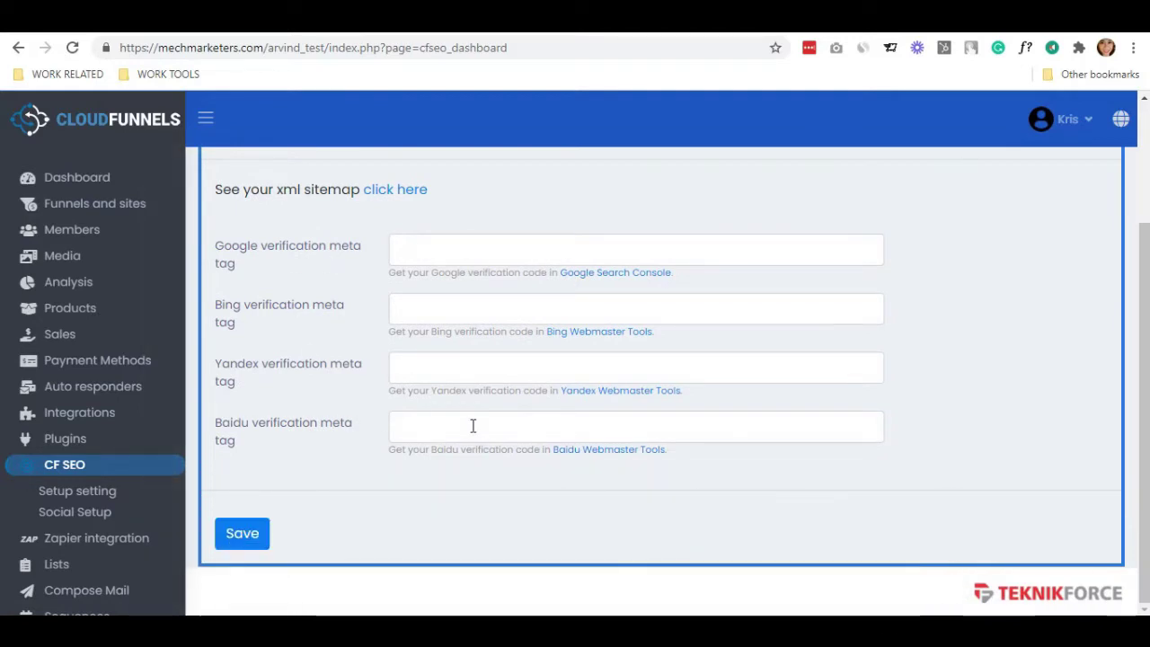
pyautogui.rightClick(134, 205)
# - Create a Webinar funnel named 'Meta' at the base arvind_test URL, with '/meta' removed
pyautogui.click(146, 215)
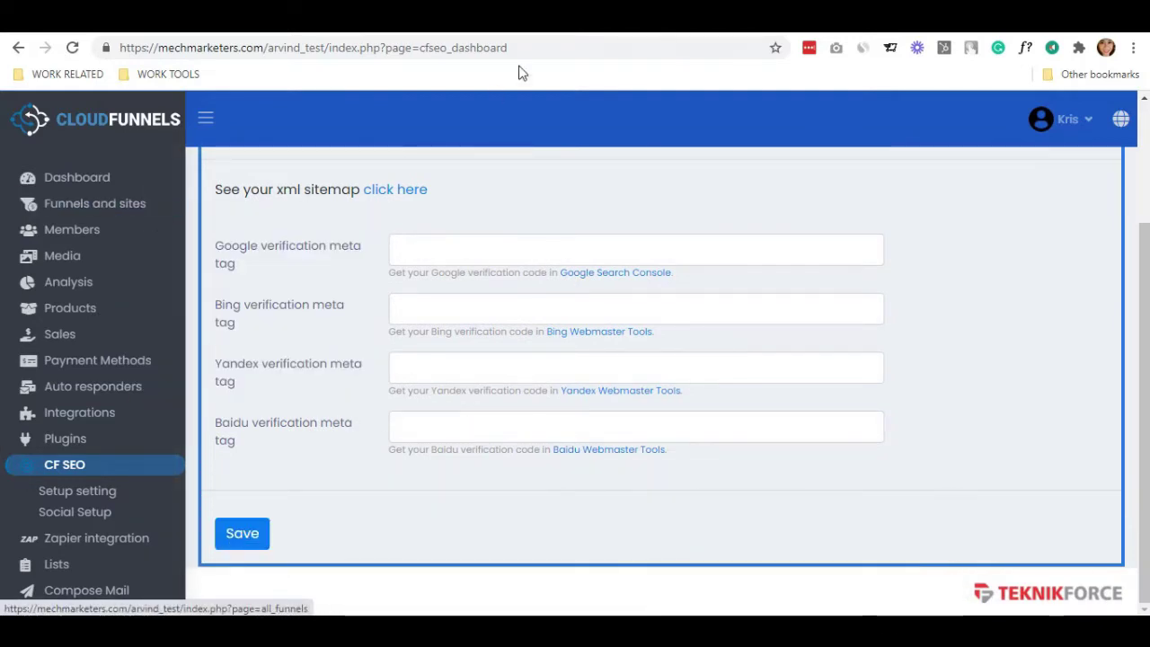
pyautogui.scroll(-5, 620, 159)
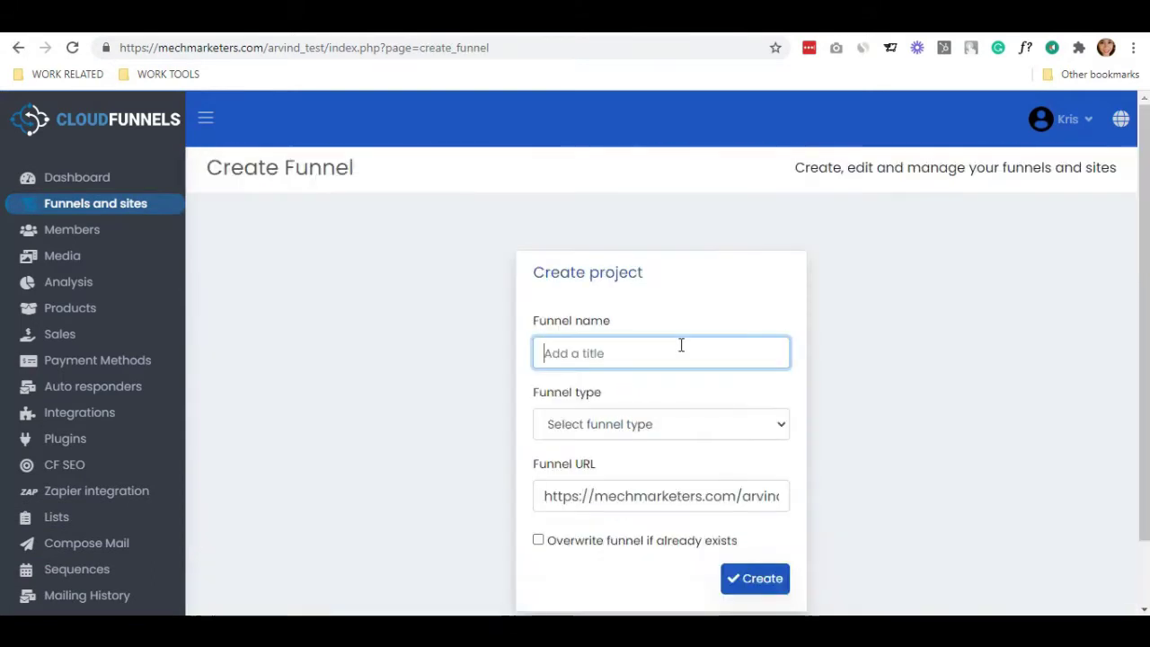
pyautogui.write('Meta')
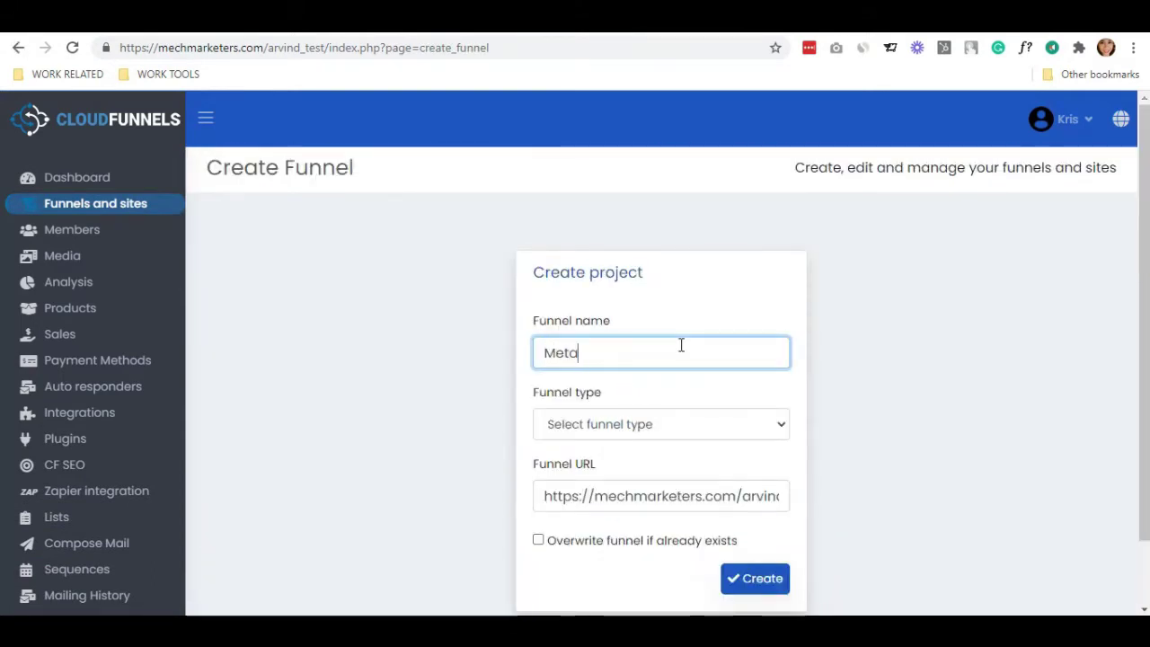
pyautogui.scroll(-1, 681, 345)
pyautogui.click(687, 351)
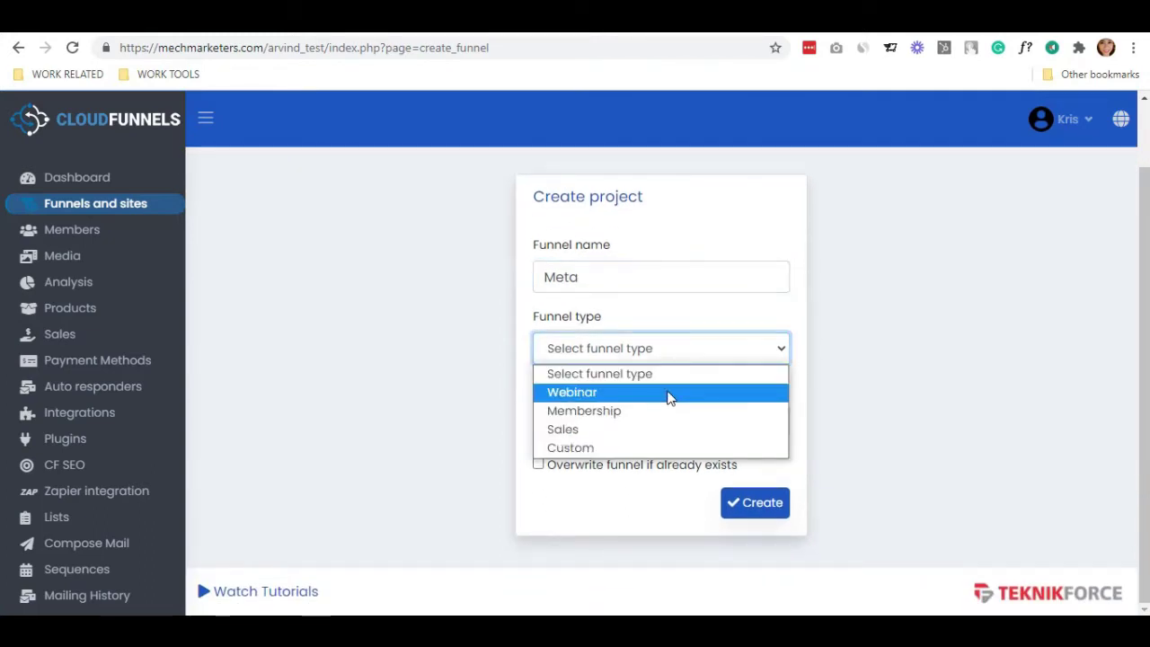
pyautogui.click(669, 395)
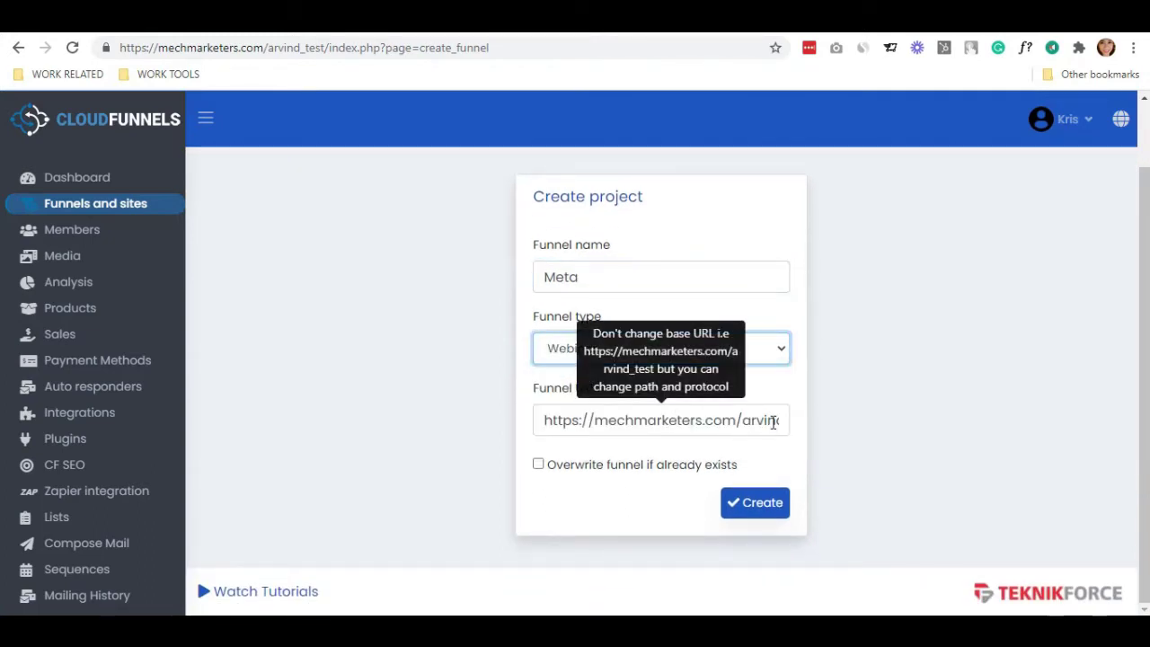
pyautogui.click(771, 423)
pyautogui.press('End')
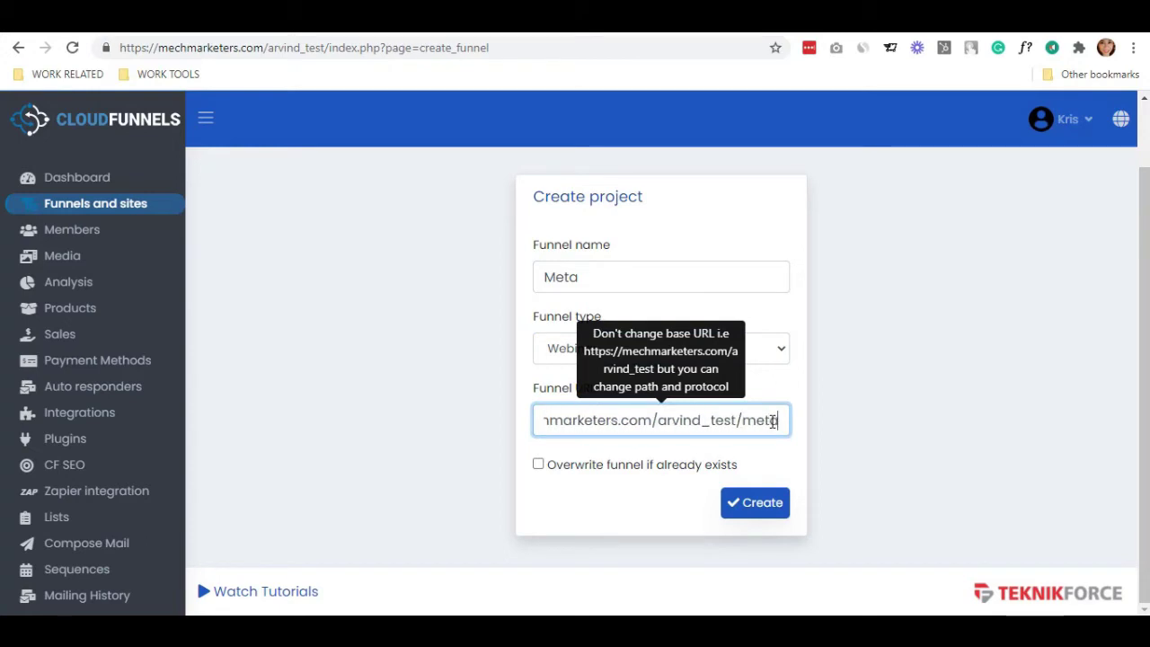
pyautogui.moveTo(778, 421); pyautogui.dragTo(736, 420)
pyautogui.press('BackSpace')
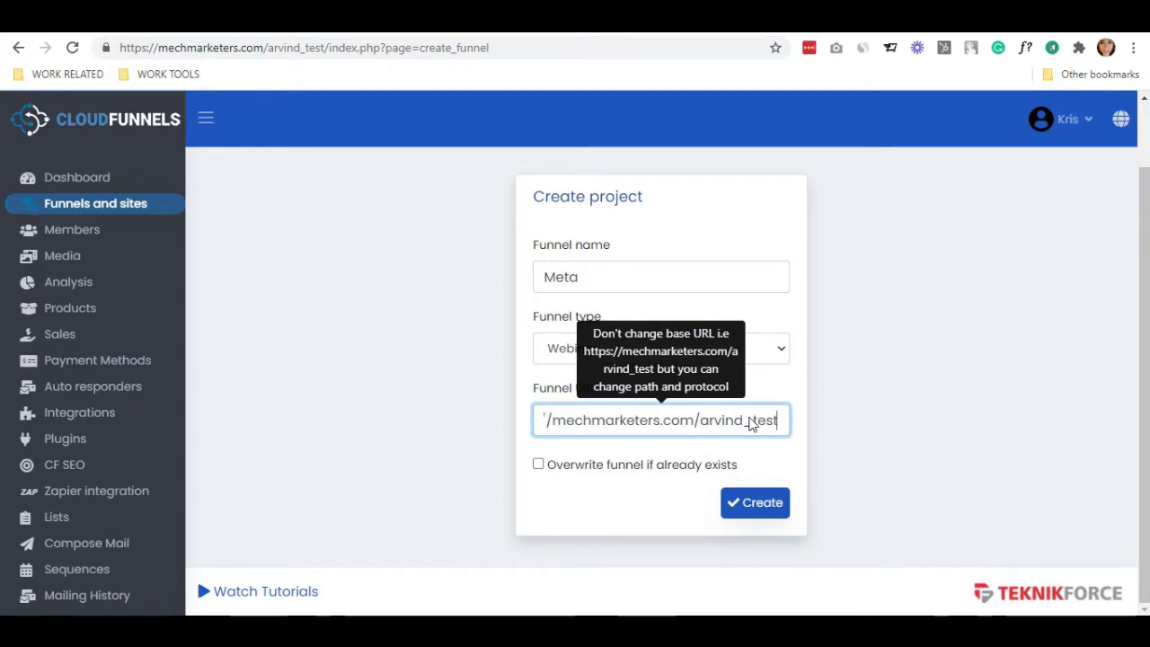
pyautogui.click(727, 515)
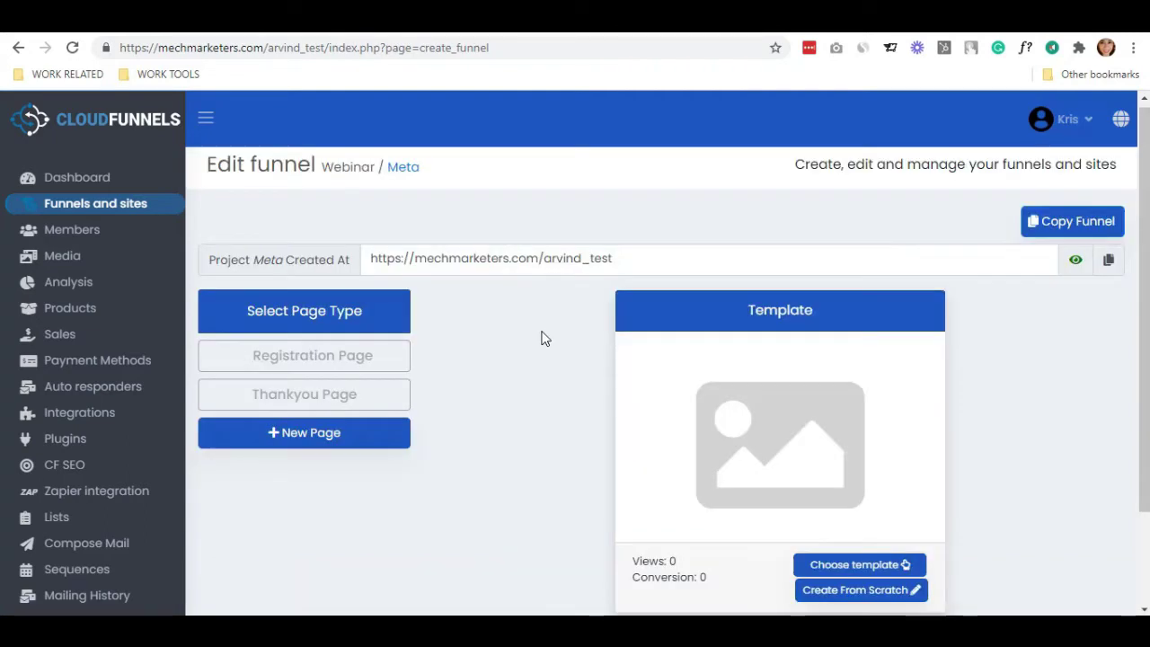
# - Give the registration page an SEO Analysis template and trim the address bar to its live URL
pyautogui.scroll(-1, 530, 328)
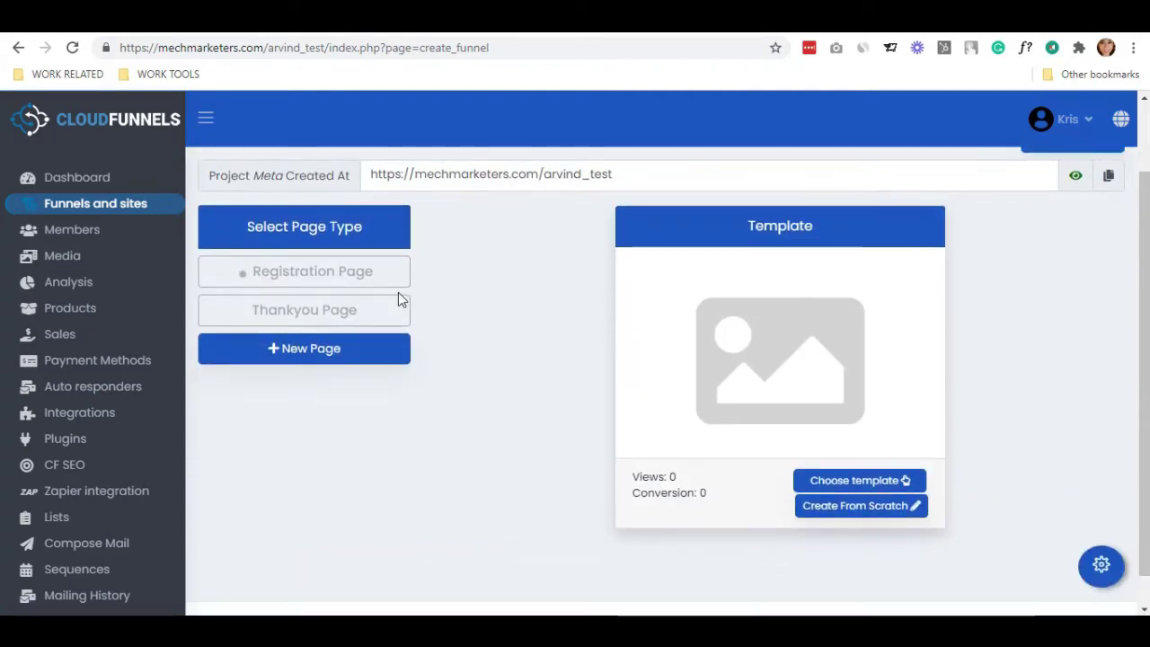
pyautogui.click(357, 270)
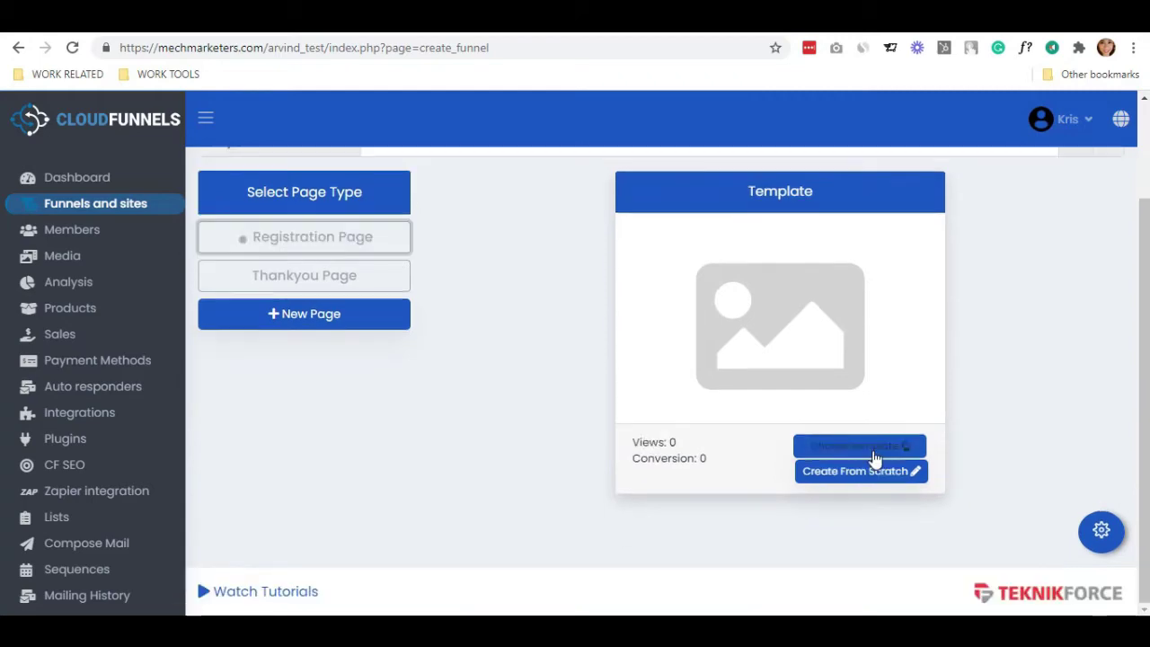
pyautogui.click(876, 451)
pyautogui.scroll(-5, 648, 428)
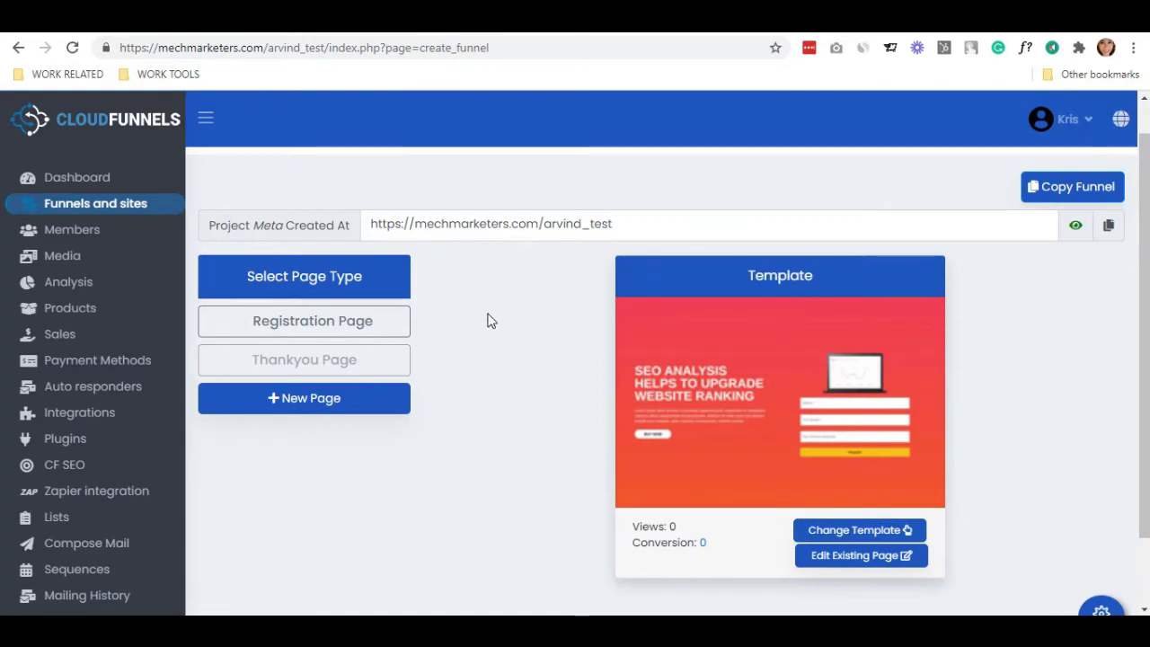
pyautogui.moveTo(489, 47); pyautogui.dragTo(329, 72)
pyautogui.press('BackSpace')
# - Load the live registration page, then reach Google's site verification page from the Google field
pyautogui.press('Return')
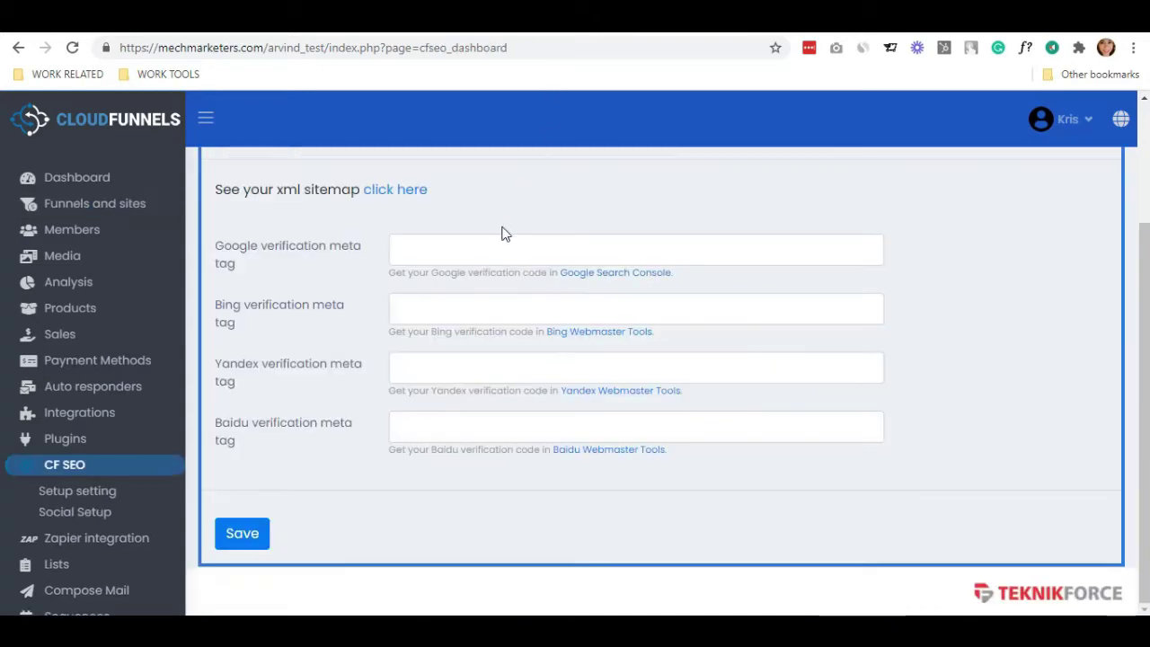
pyautogui.click(485, 239)
pyautogui.click(464, 307)
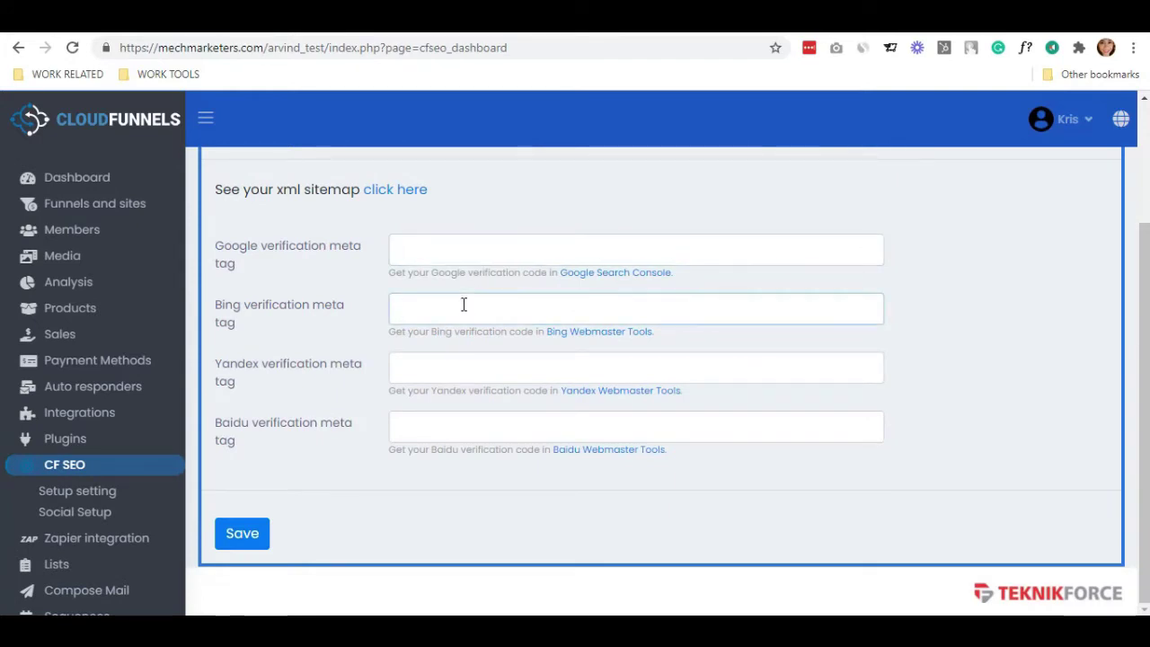
pyautogui.click(458, 258)
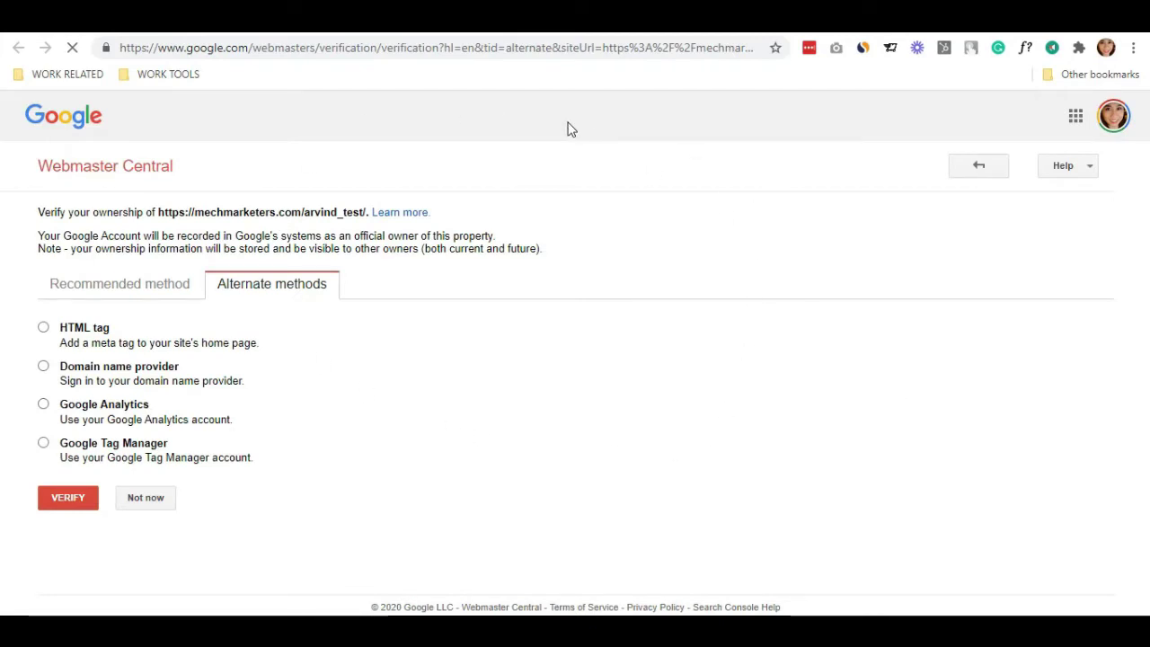
# - Copy Google's HTML meta verification tag into CF SEO's Google verification field
pyautogui.click(43, 329)
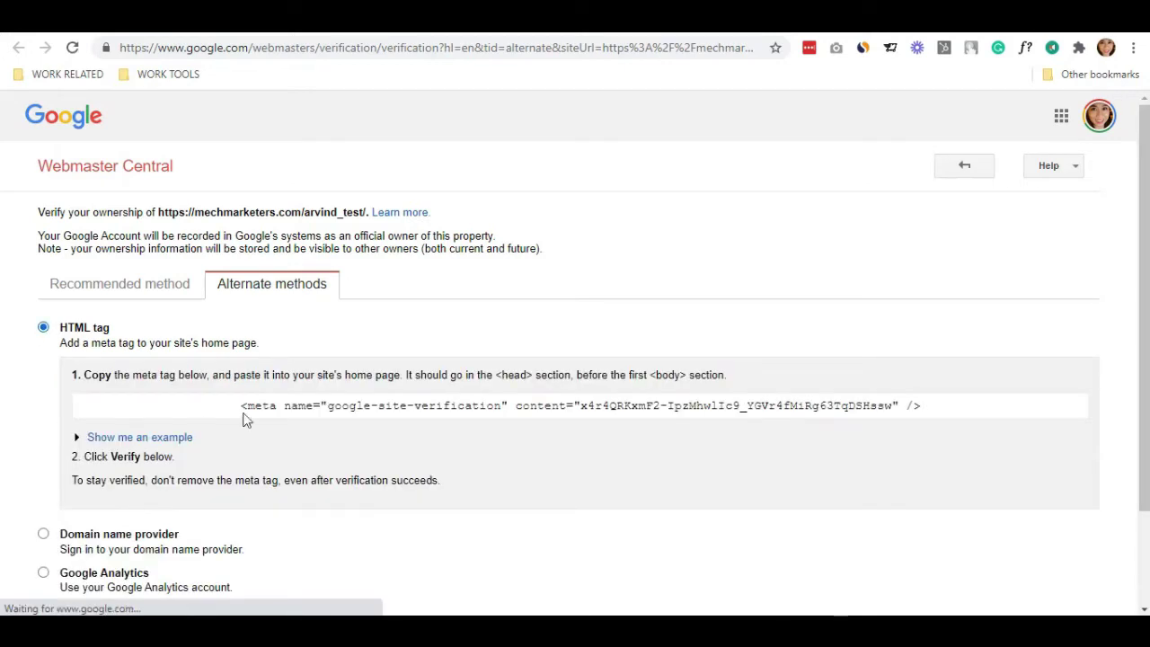
pyautogui.tripleClick(368, 410)
pyautogui.hotkey('ctrl', 'c')
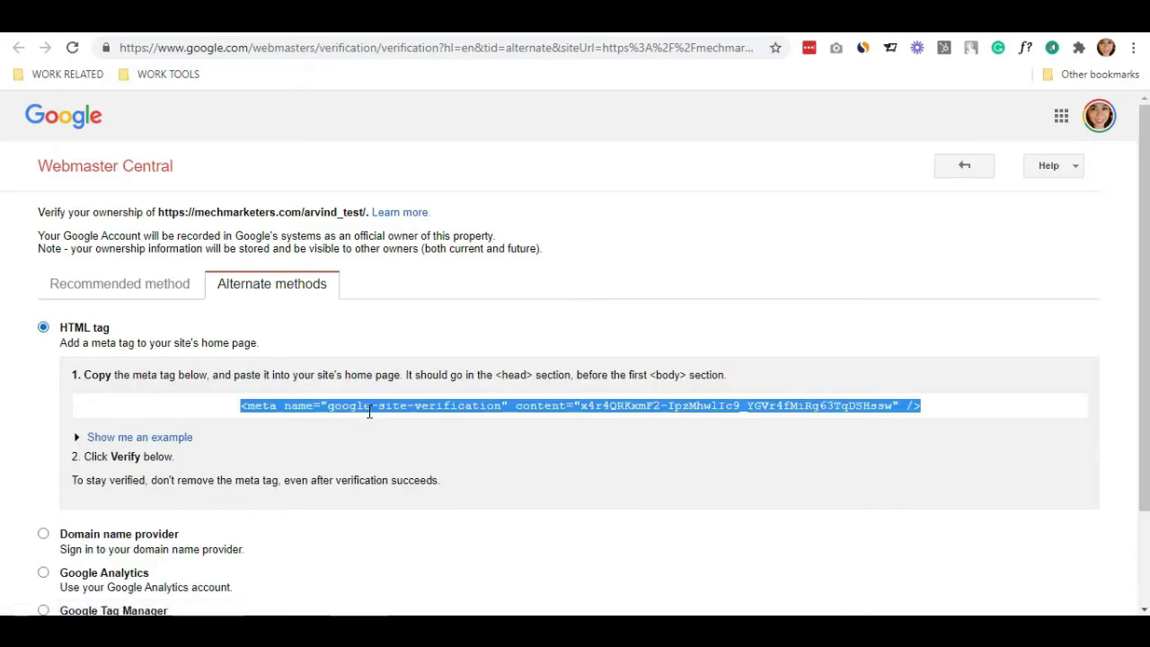
pyautogui.click(518, 249)
pyautogui.hotkey('ctrl', 'v')
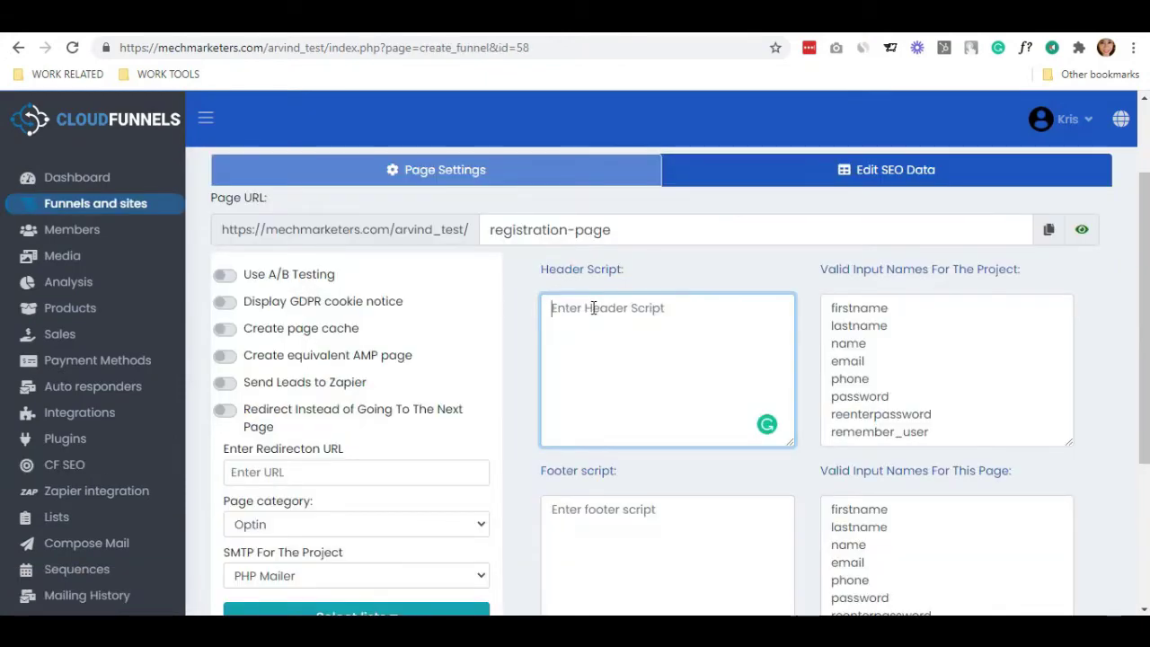
pyautogui.hotkey('ctrl', 'v')
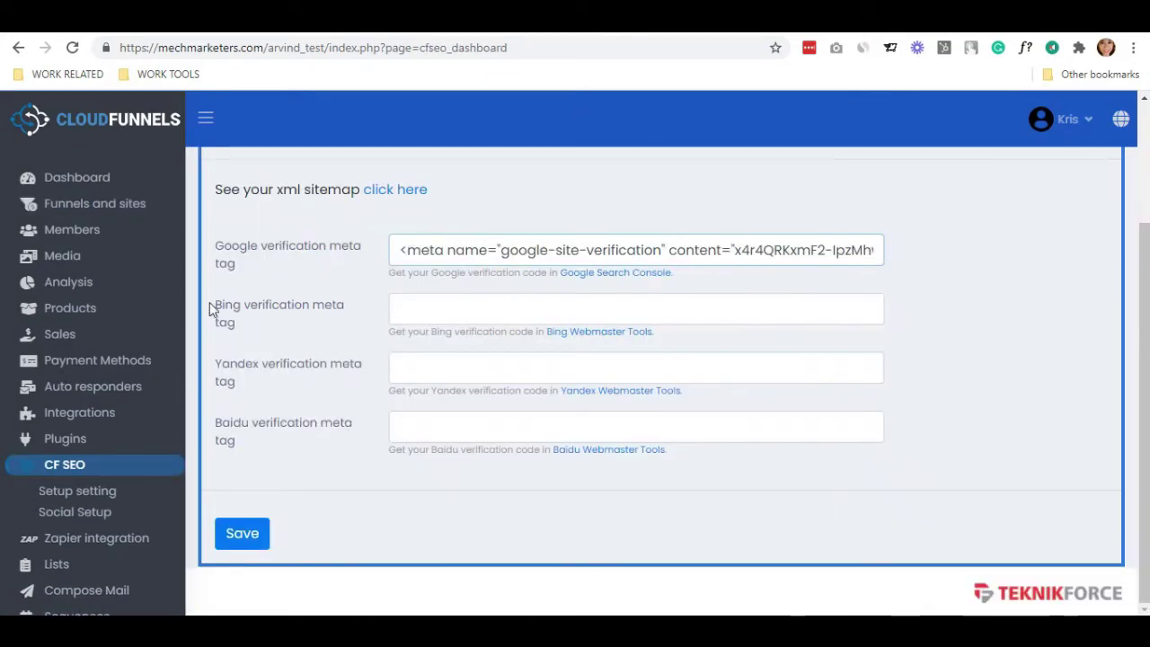
pyautogui.click(584, 332)
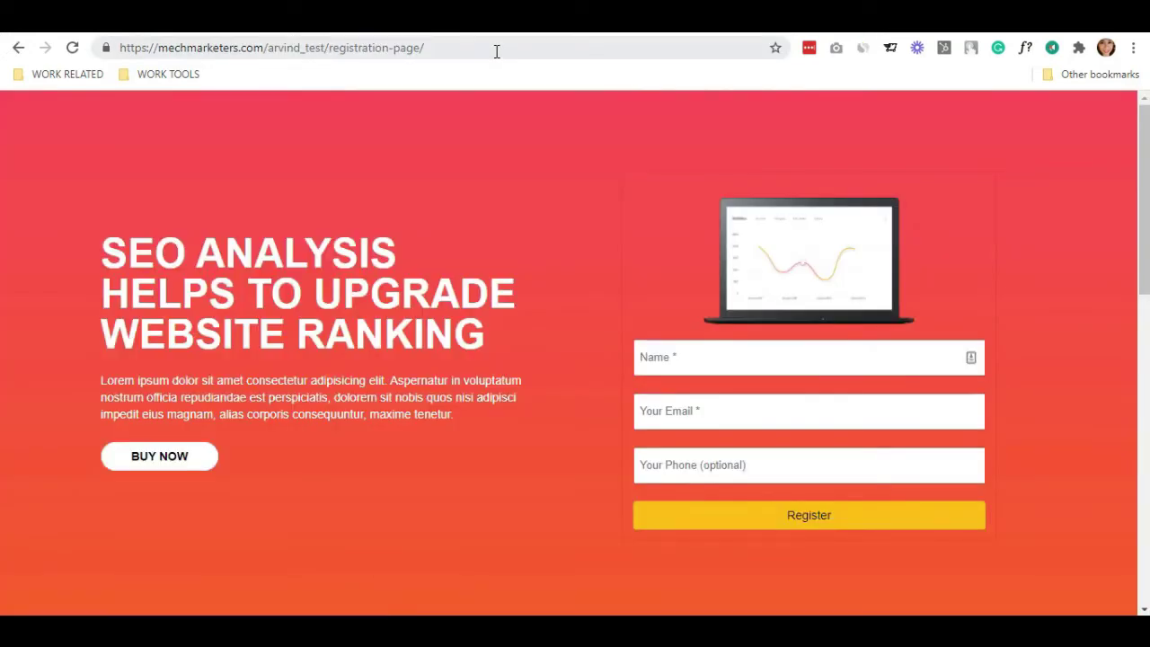
# - Add the registration page's URL as a site in Bing Webmaster Tools
pyautogui.click(497, 49)
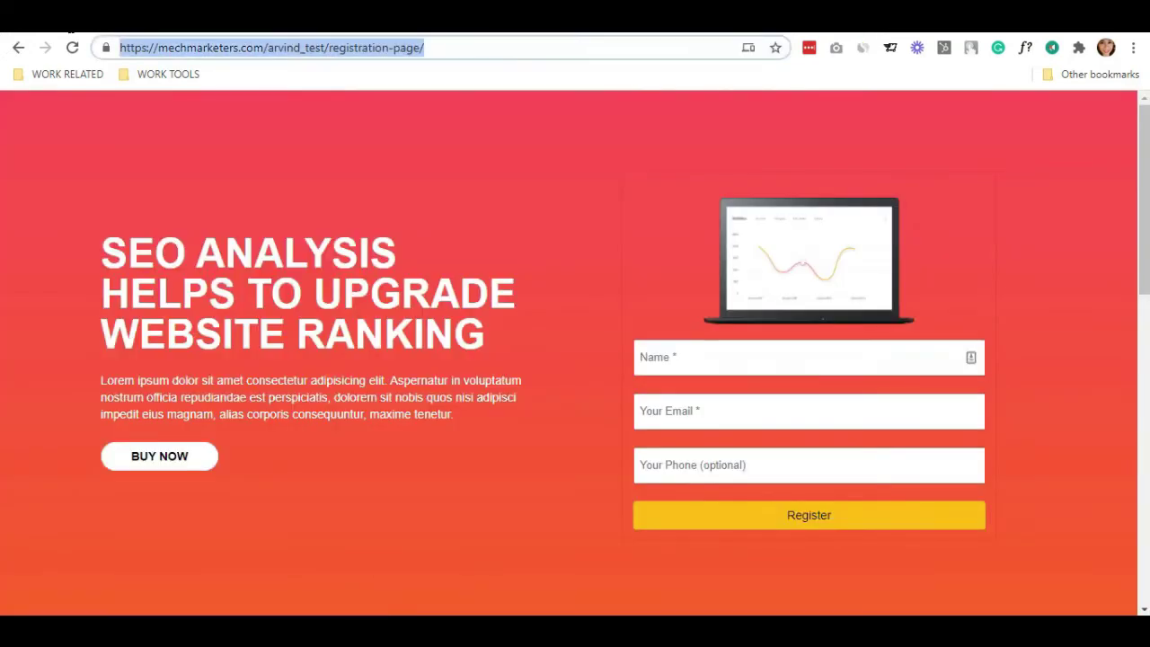
pyautogui.hotkey('ctrl', 'c')
pyautogui.hotkey('ctrl', 'Tab')
pyautogui.hotkey('ctrl', 'v')
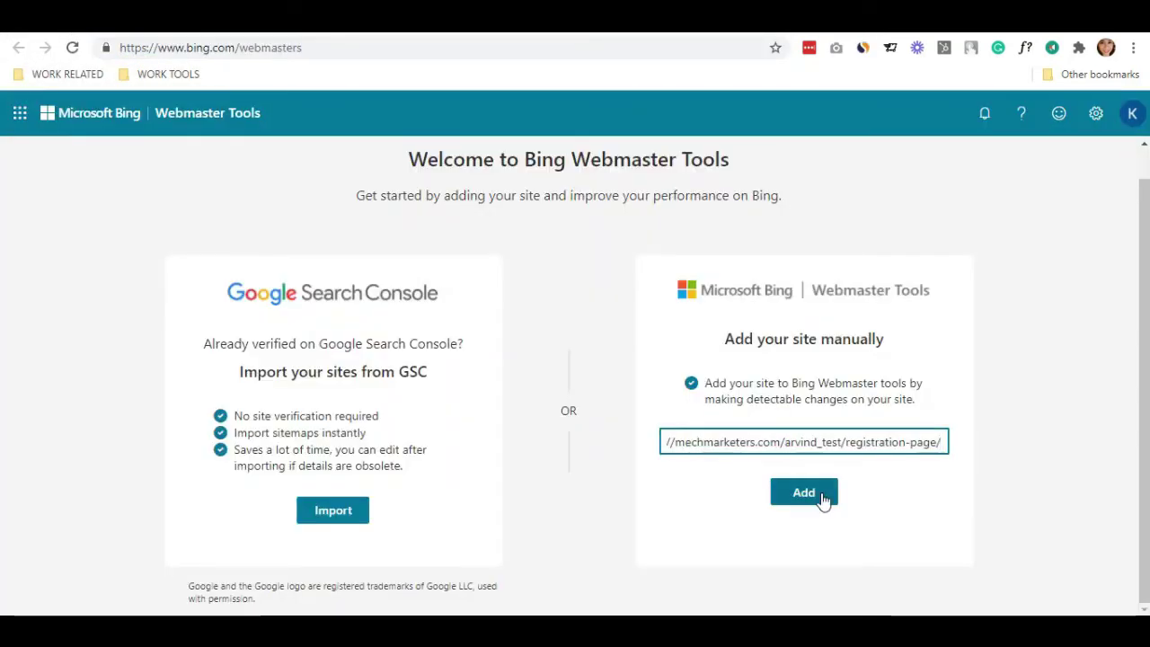
pyautogui.click(823, 501)
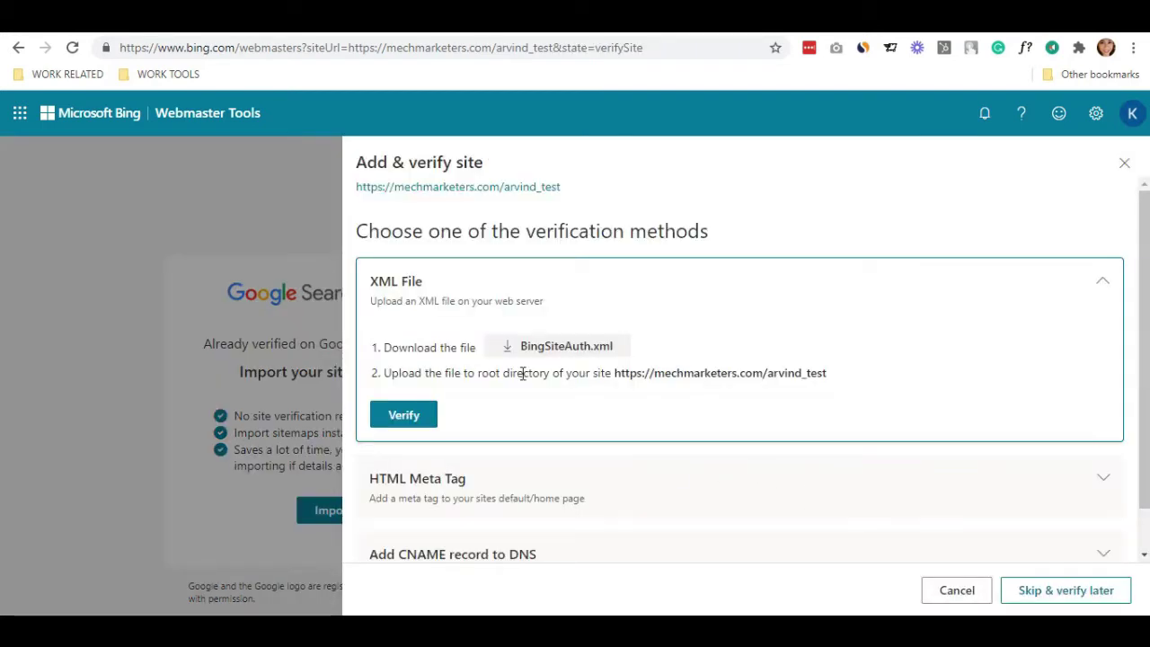
# - Paste Bing's msvalidate.01 meta tag into CF SEO's Bing field and save
pyautogui.scroll(-1, 521, 381)
pyautogui.click(416, 432)
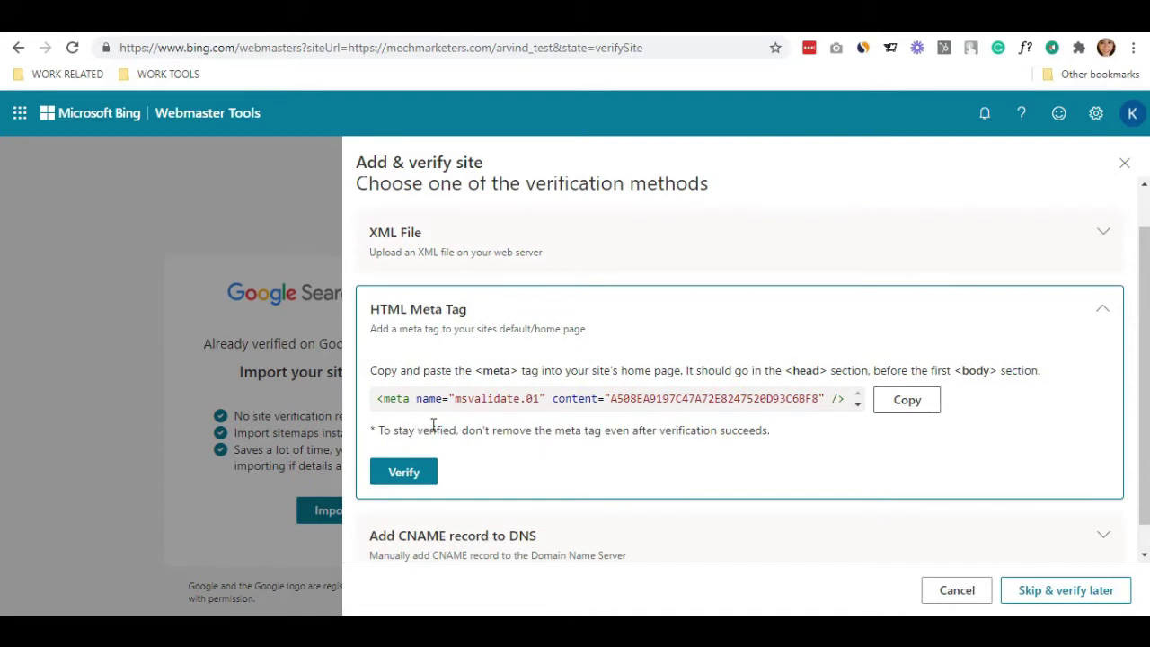
pyautogui.click(909, 372)
pyautogui.click(443, 309)
pyautogui.hotkey('ctrl', 'v')
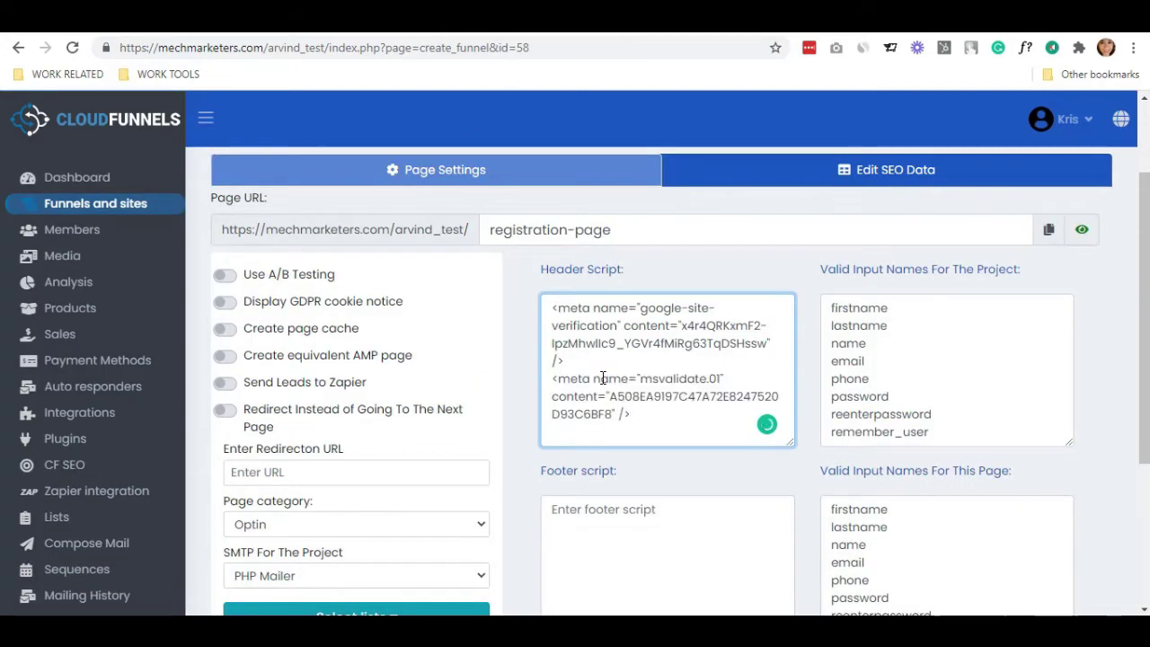
pyautogui.scroll(-3, 603, 379)
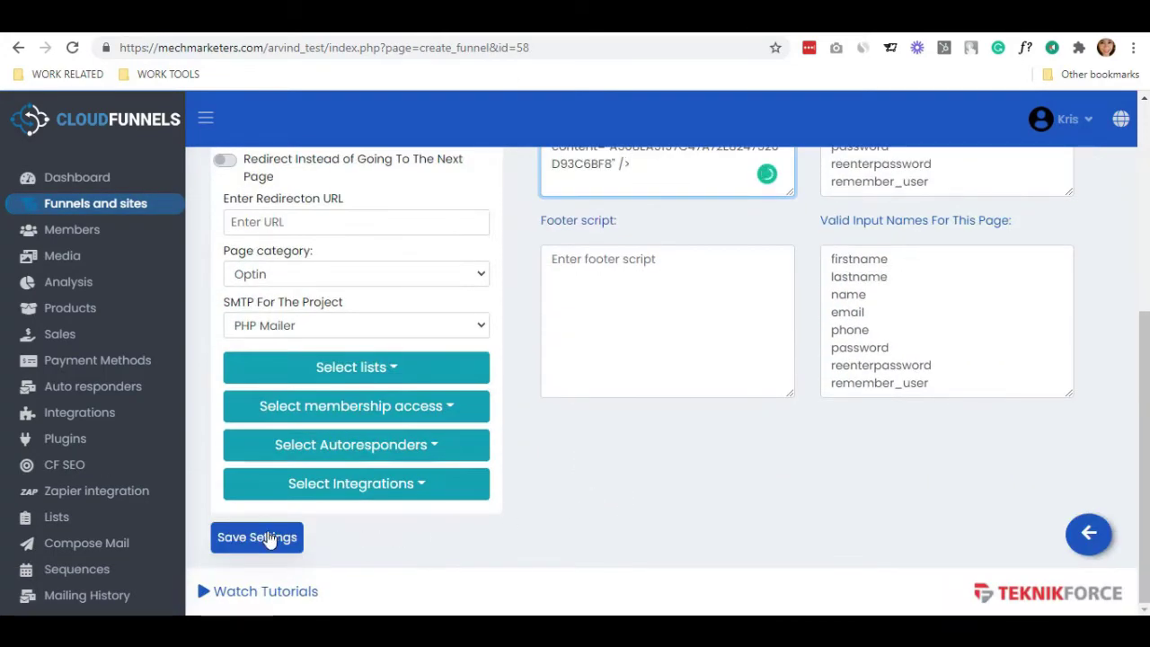
pyautogui.click(268, 541)
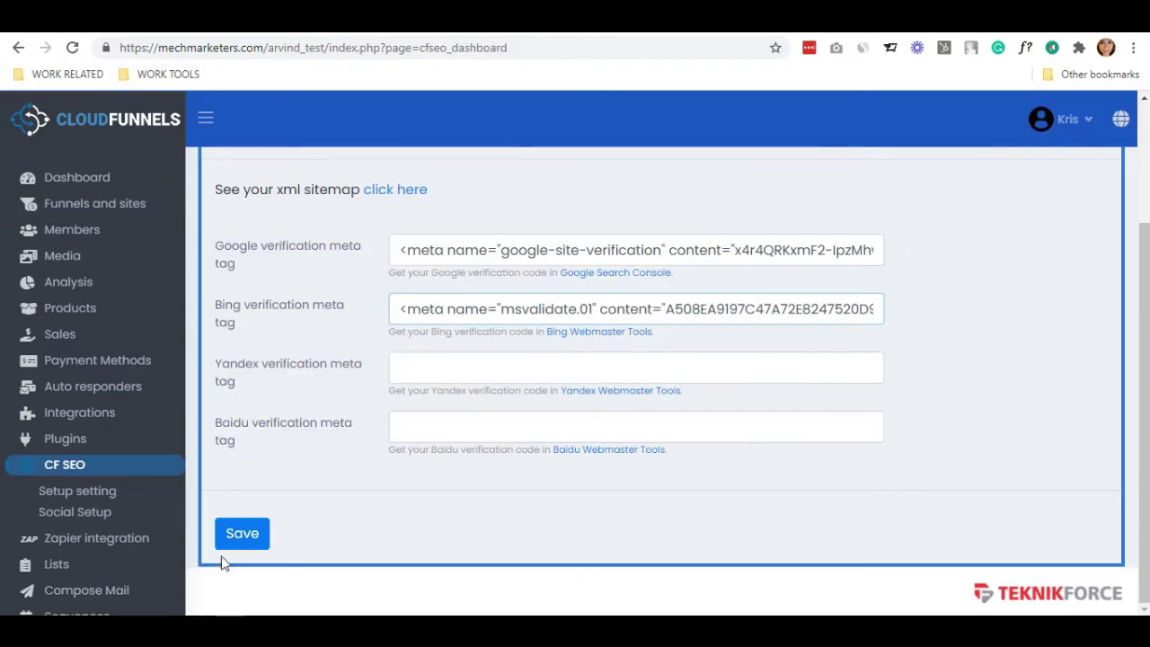
# - Save the Bing tag, verify mechmarketers.com/arvind_test in Google, and clear the header script
pyautogui.click(235, 537)
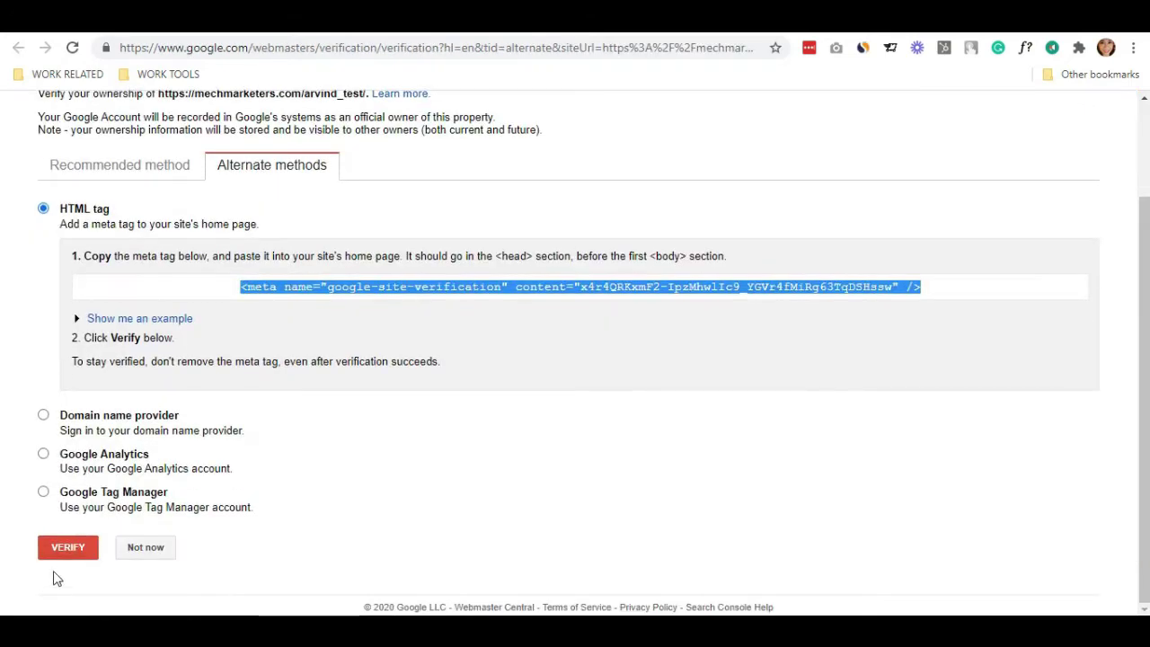
pyautogui.click(65, 554)
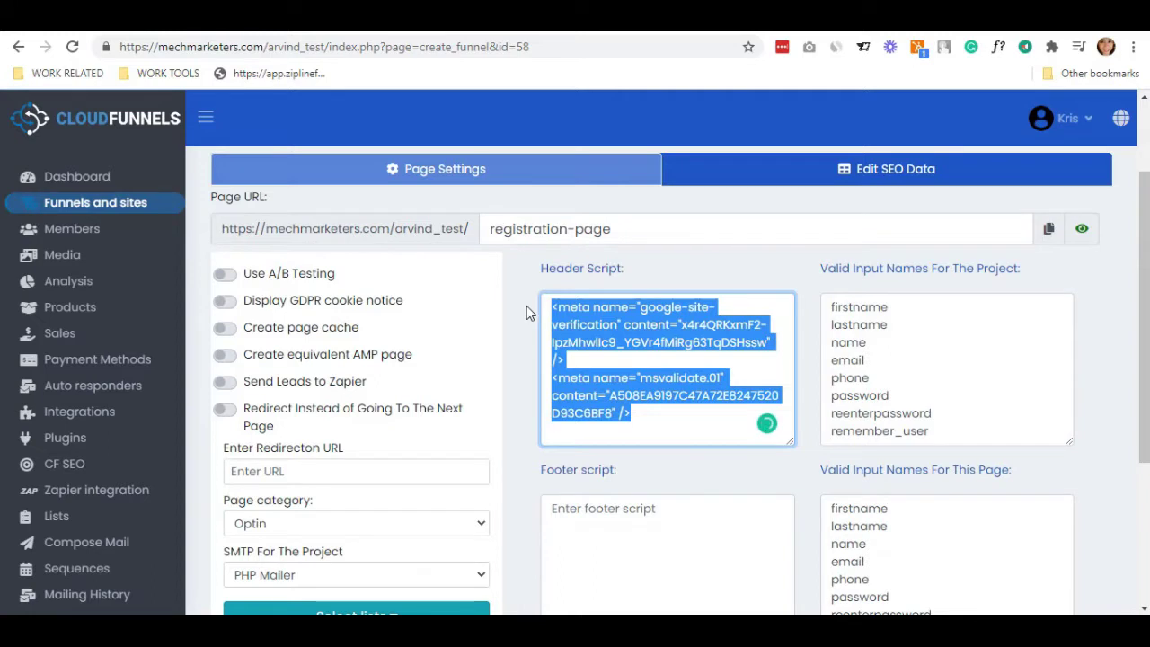
pyautogui.press('BackSpace')
pyautogui.scroll(-1, 568, 347)
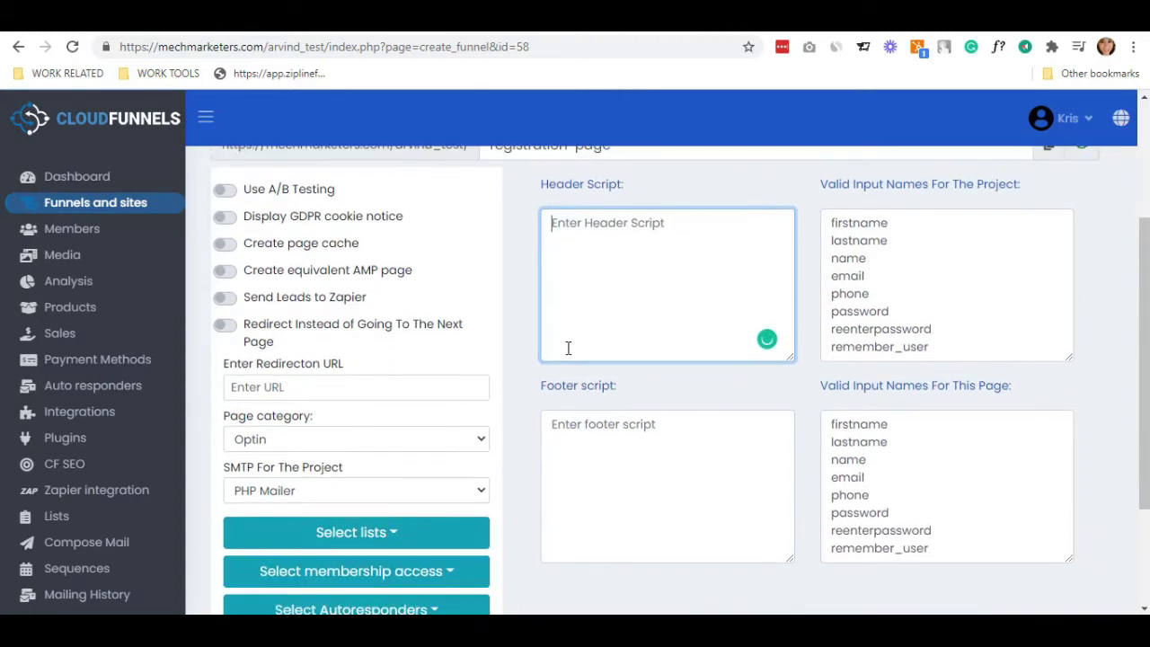
pyautogui.scroll(-2, 568, 348)
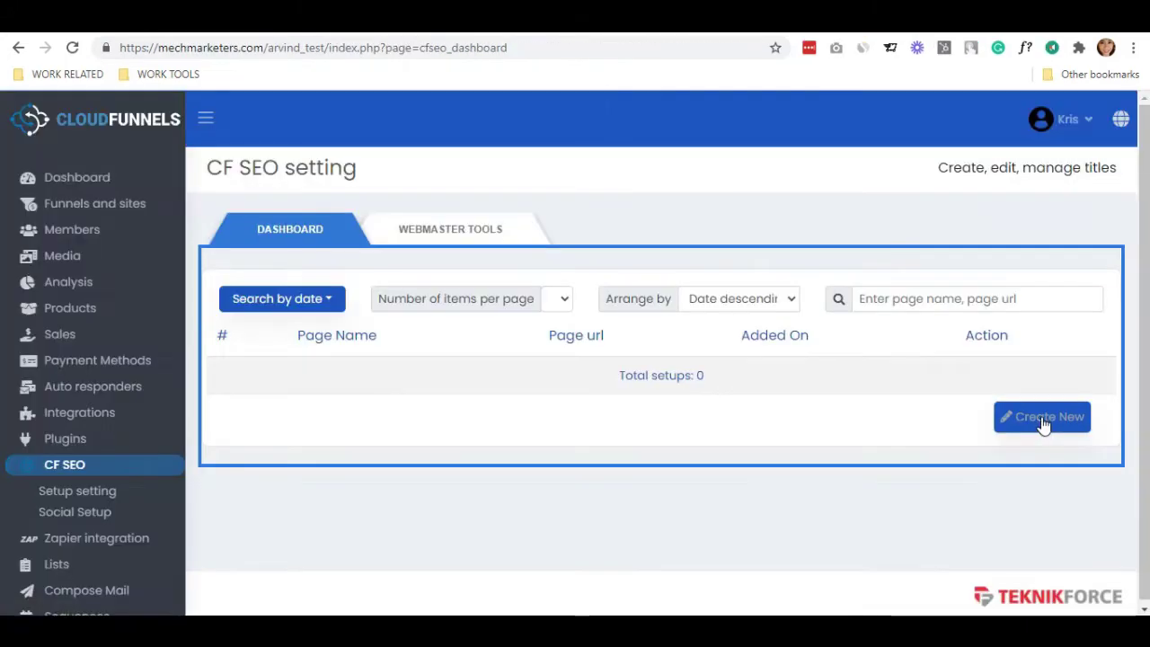
pyautogui.click(1041, 420)
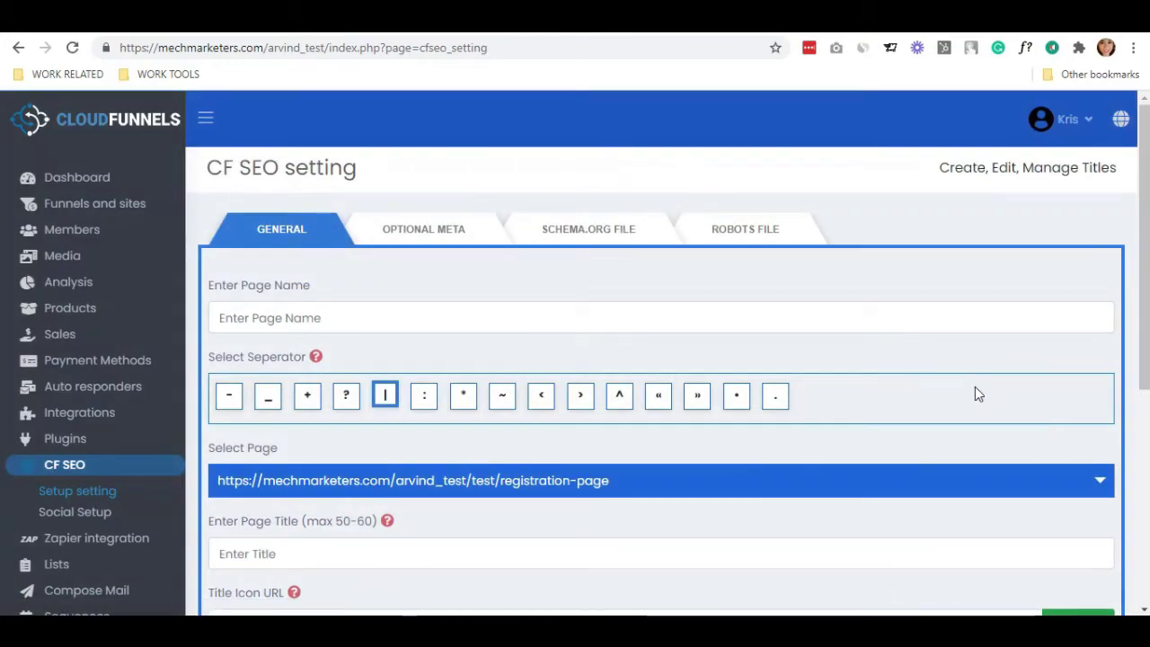
# - Name the new SEO setup 'Site' and choose the '-' title separator
pyautogui.click(510, 319)
pyautogui.write('Site')
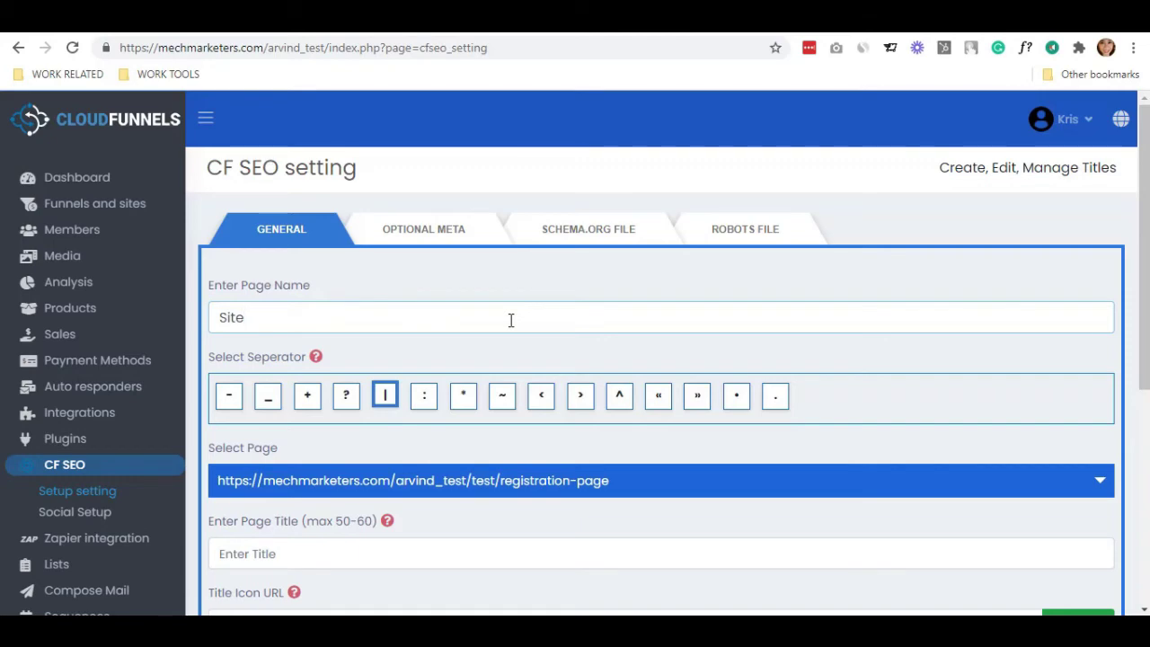
pyautogui.scroll(-1, 527, 325)
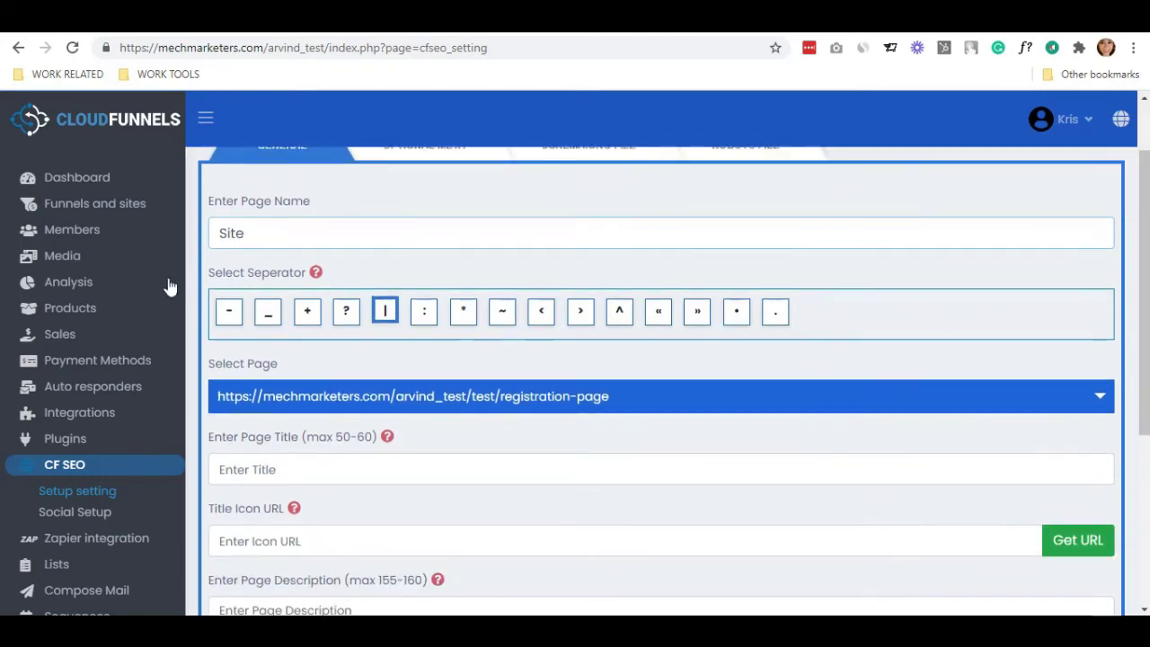
pyautogui.click(228, 317)
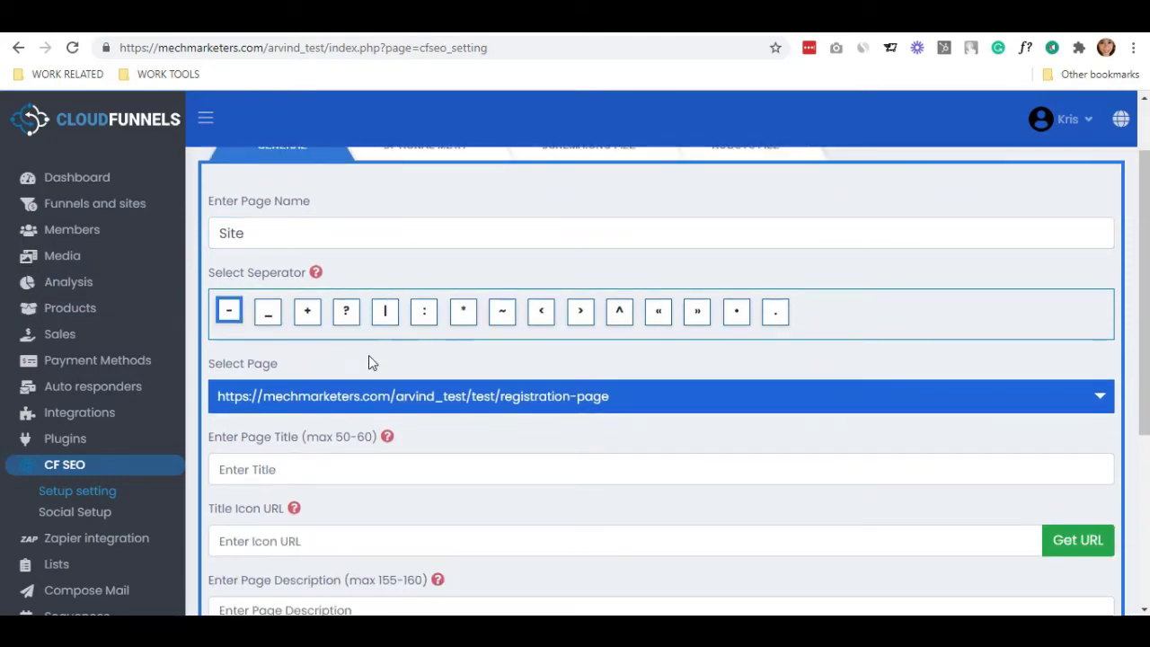
pyautogui.click(913, 34)
# - Highlight a Google result's title and description as examples for the SEO setup
pyautogui.tripleClick(569, 370)
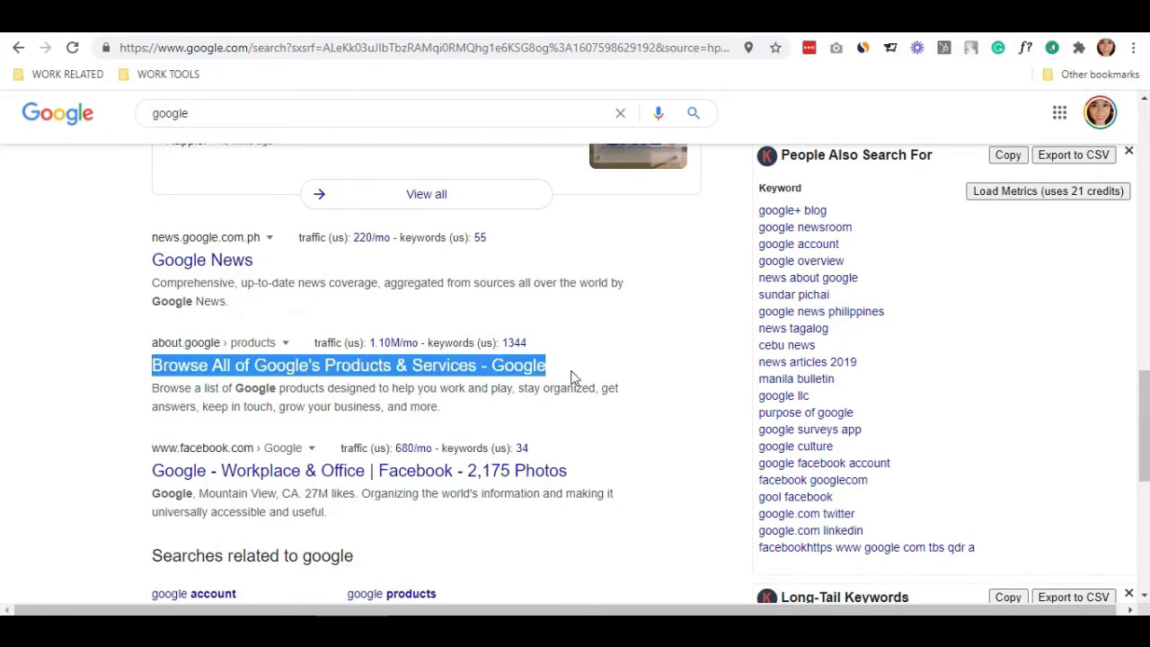
pyautogui.click(489, 378)
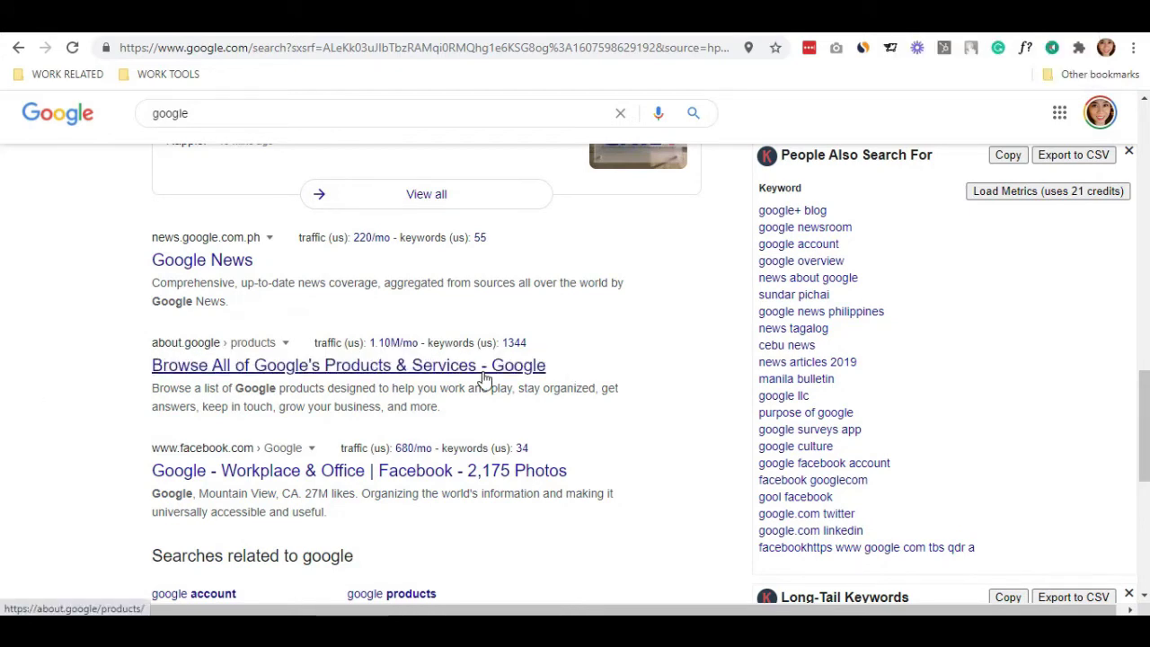
pyautogui.moveTo(151, 387); pyautogui.dragTo(446, 425)
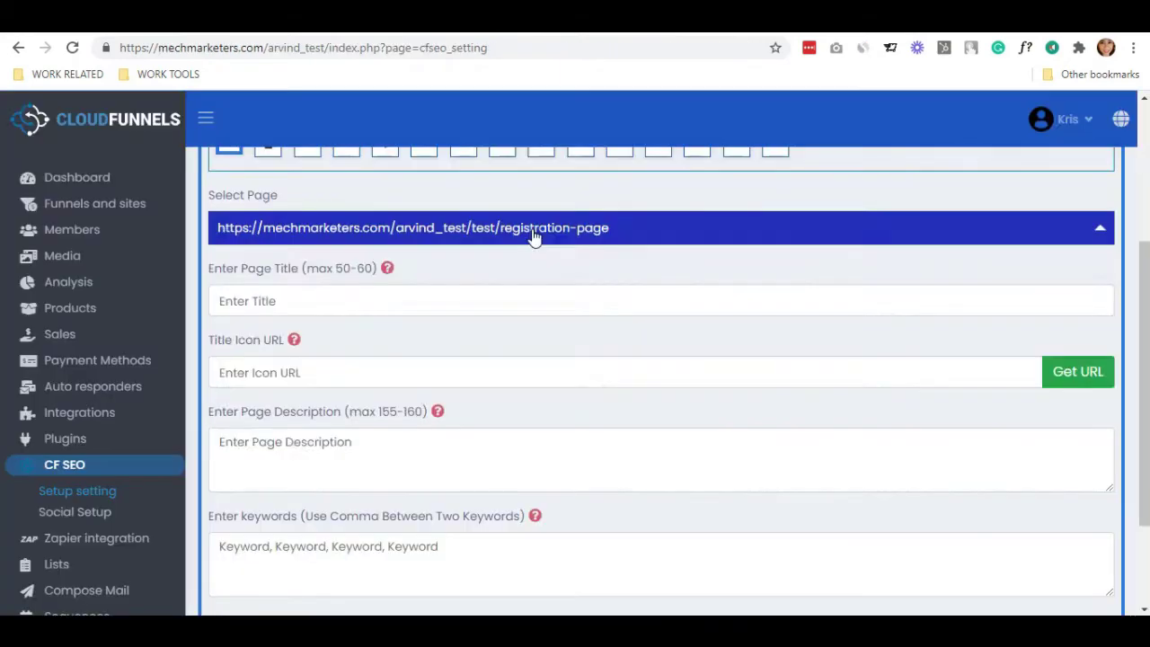
# - Get the c-icon.jpg URL from Media and check the UPGRADE, WEBSITE, RANKING keywords text
pyautogui.click(535, 237)
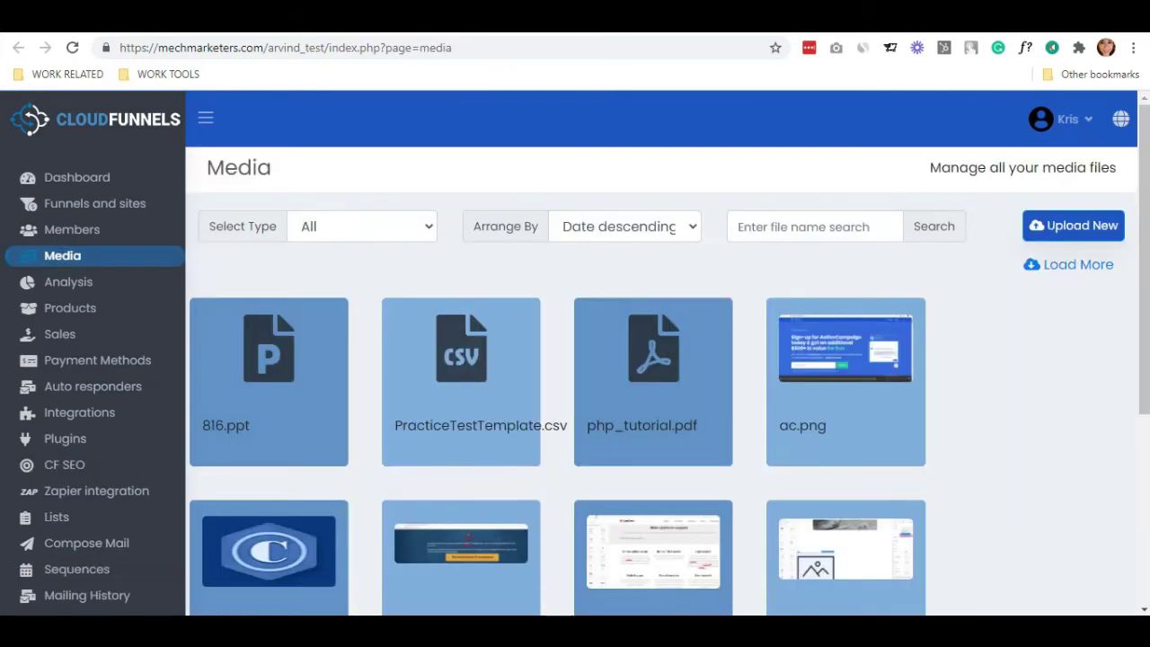
pyautogui.scroll(-1, 692, 234)
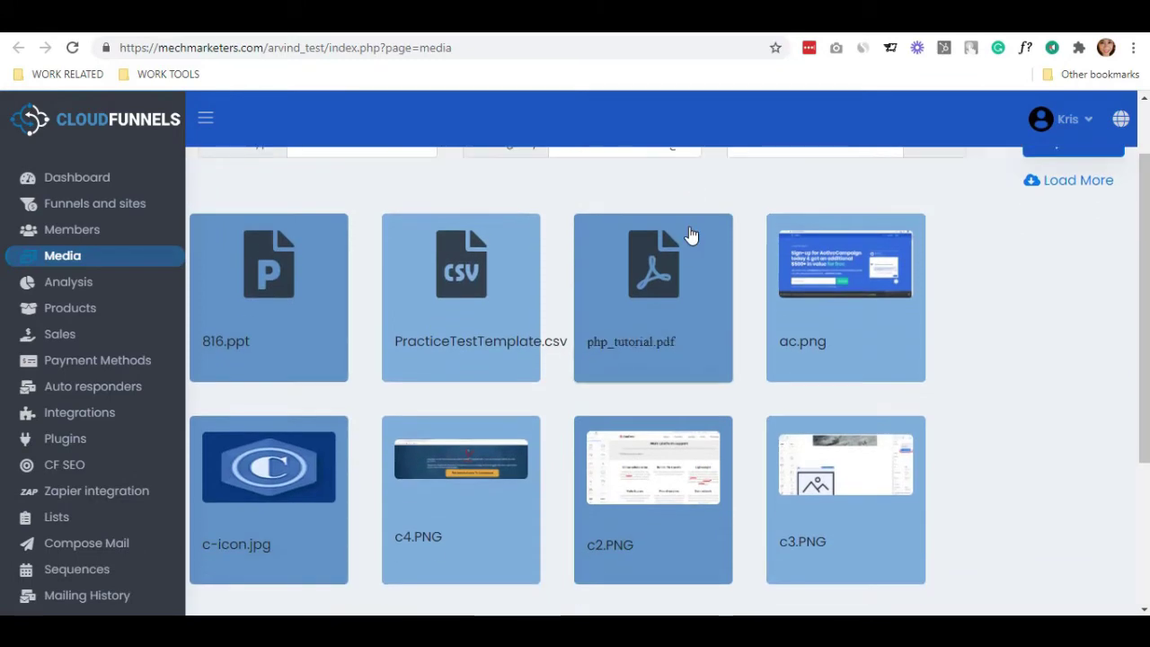
pyautogui.click(862, 281)
pyautogui.scroll(1, 996, 505)
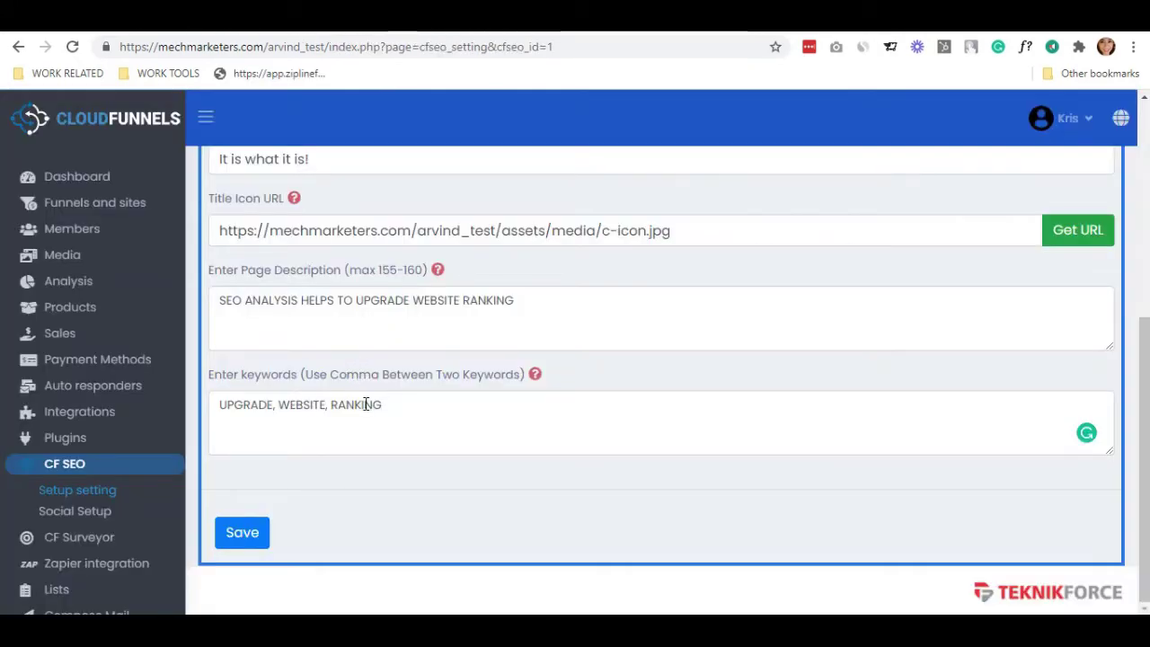
pyautogui.tripleClick(365, 404)
pyautogui.click(486, 432)
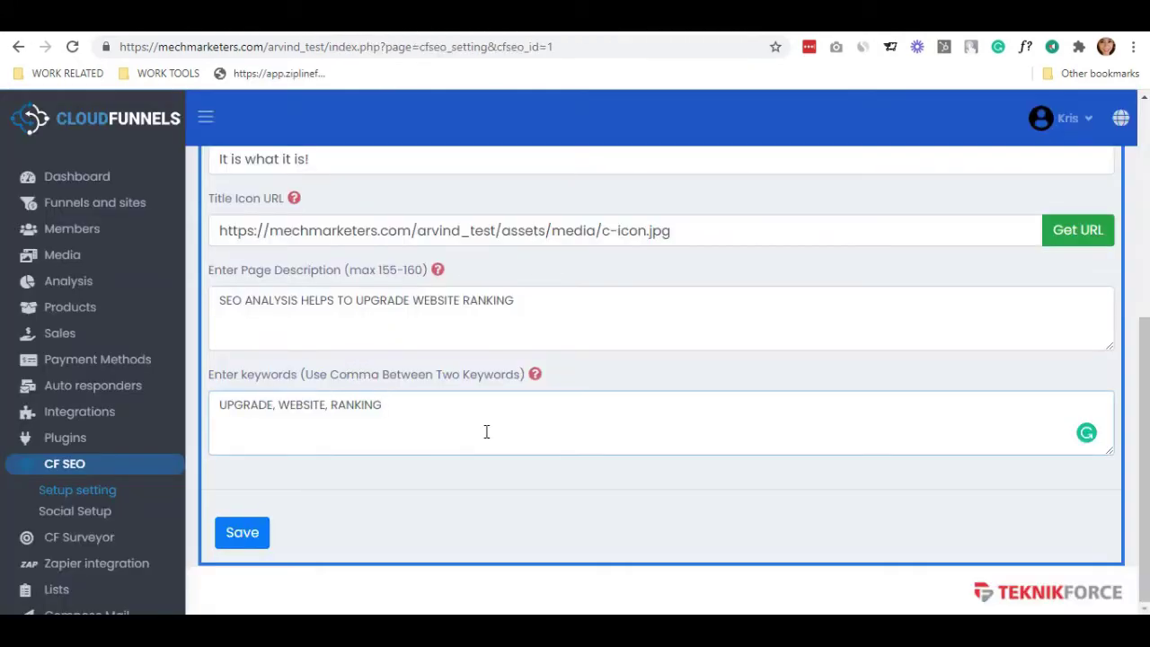
# - Save the SEO setup, then fill Optional Meta author, arvind_test canonical URL and 'index, follow' robots
pyautogui.click(253, 539)
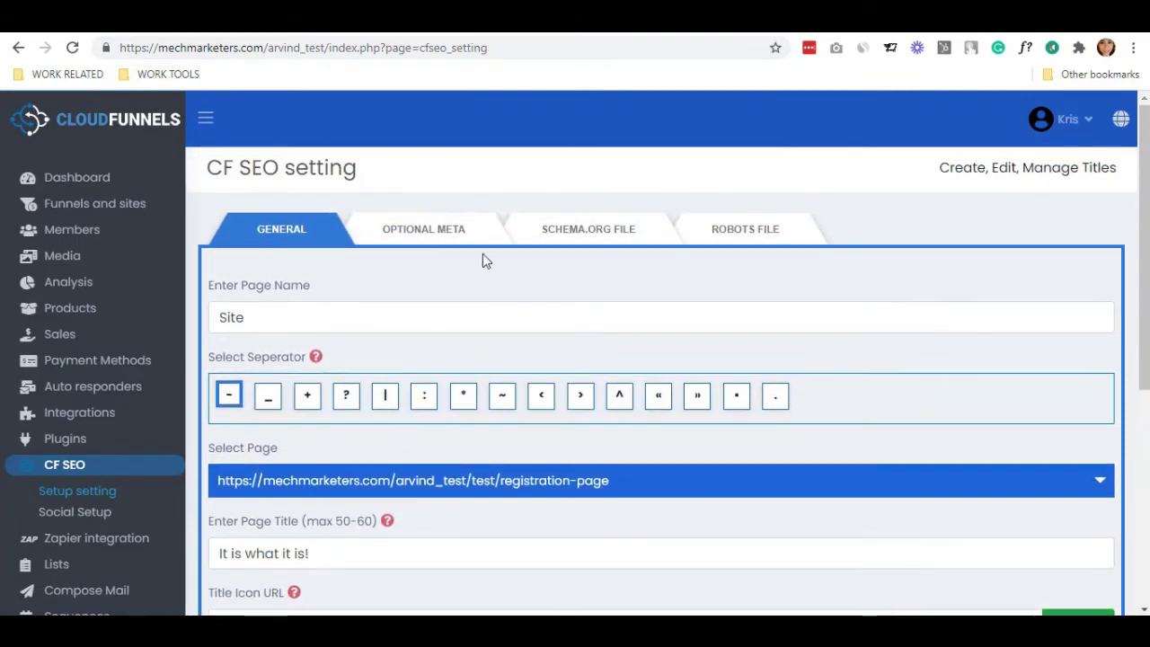
pyautogui.click(435, 245)
pyautogui.click(398, 319)
pyautogui.write('Kru')
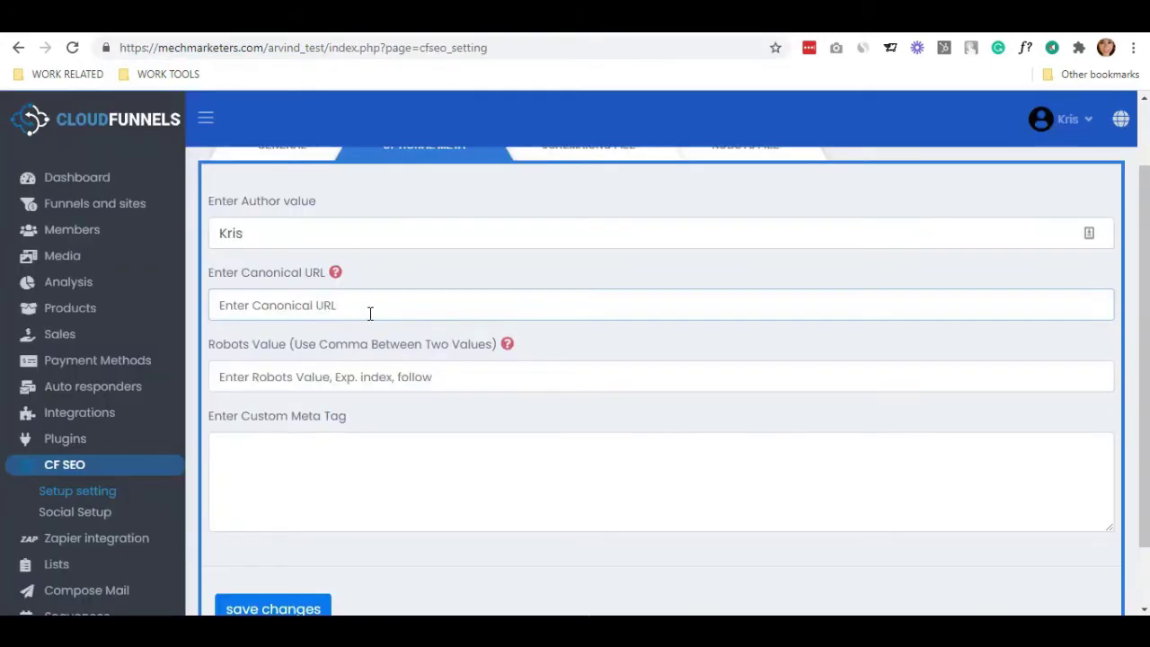
pyautogui.click(369, 305)
pyautogui.write('https://mechmarketers.com/arvind_test')
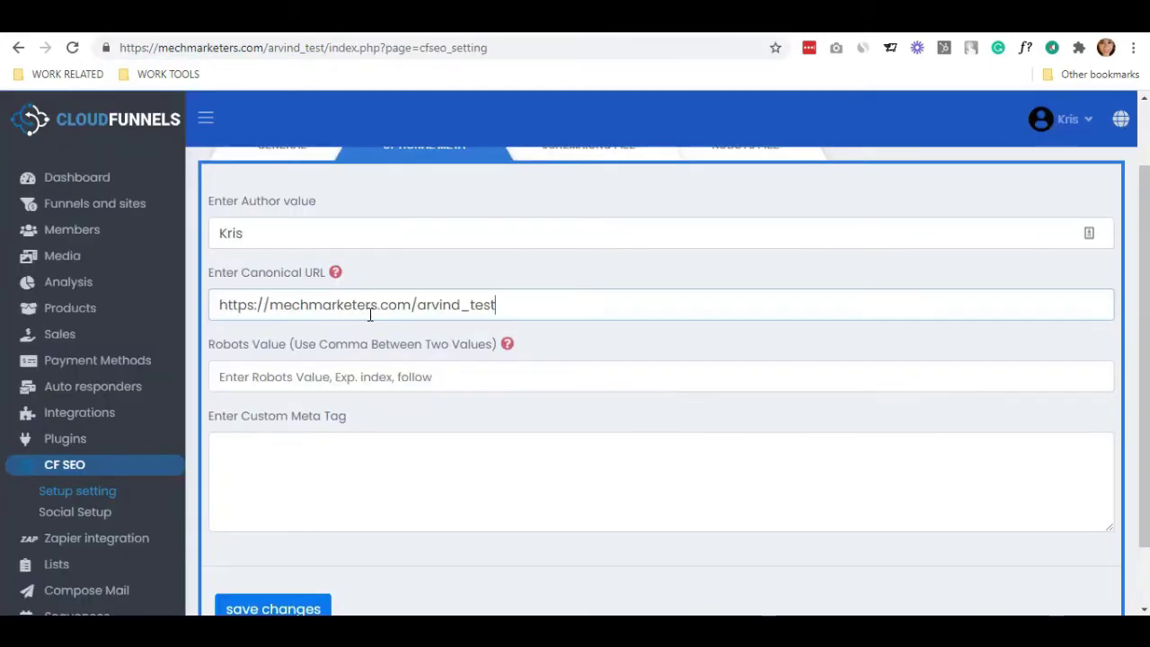
pyautogui.click(383, 382)
pyautogui.write('index, follow')
pyautogui.press('Tab')
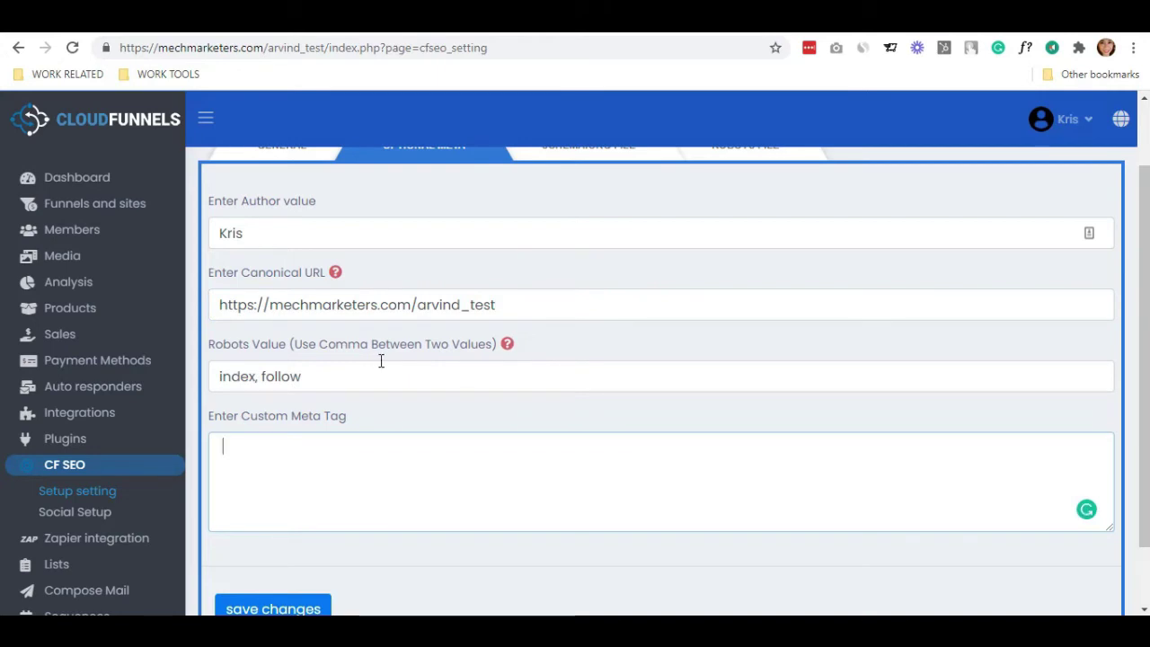
# - Launch the external schema markup generator from the Schema.org File settings
pyautogui.scroll(2, 539, 314)
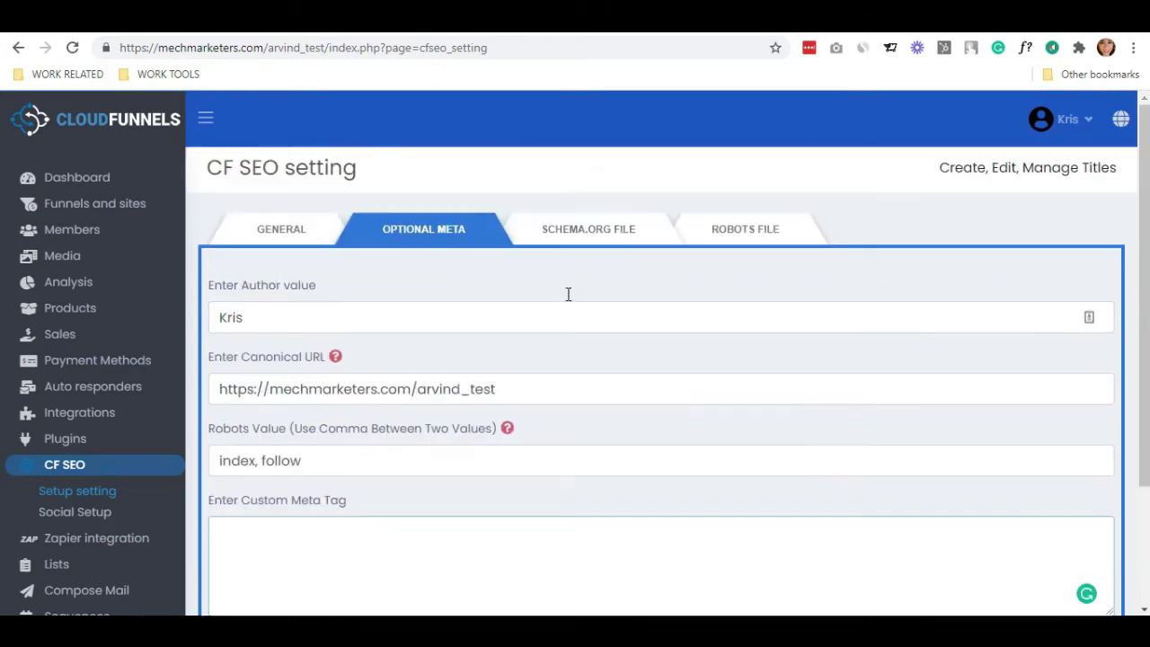
pyautogui.click(603, 239)
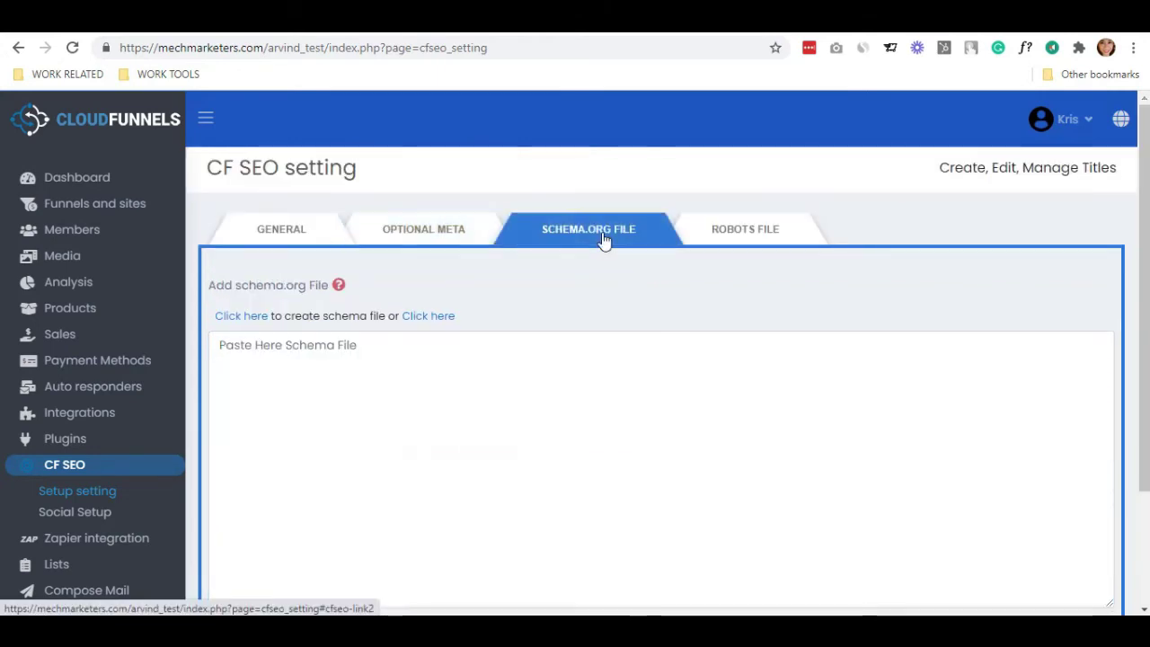
pyautogui.click(423, 321)
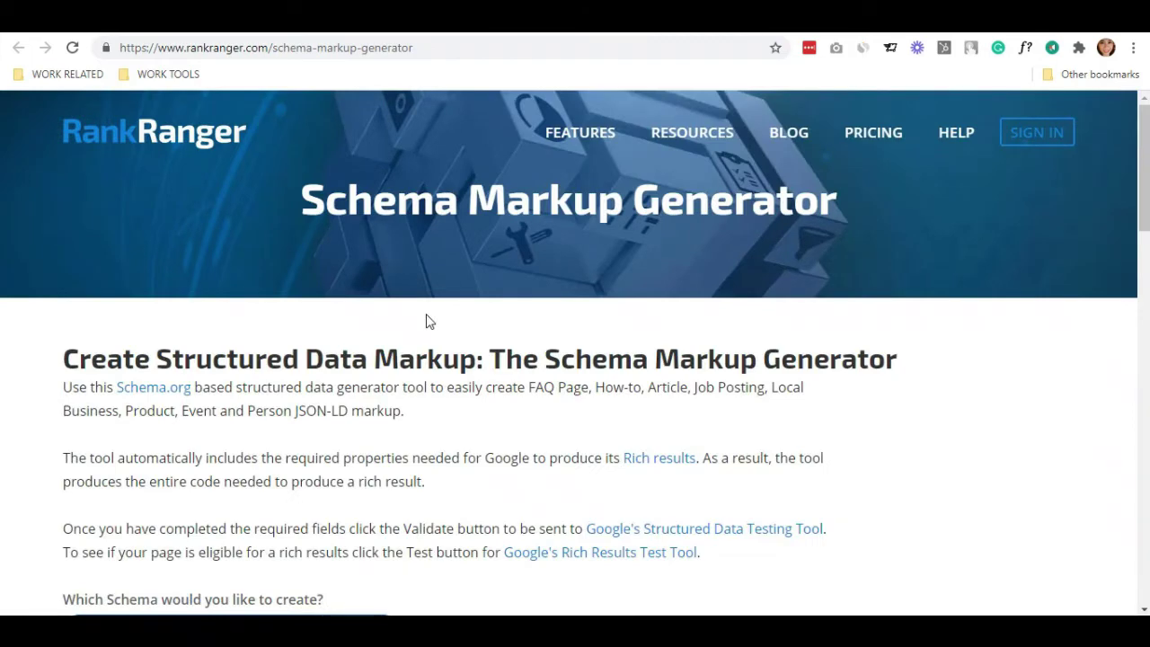
# - Choose the Article schema type and paste the arvind_test page URL
pyautogui.scroll(-4, 297, 324)
pyautogui.click(259, 296)
pyautogui.click(261, 319)
pyautogui.scroll(-2, 228, 323)
pyautogui.click(229, 296)
pyautogui.write('https://mechmarketers.com/arvind_test')
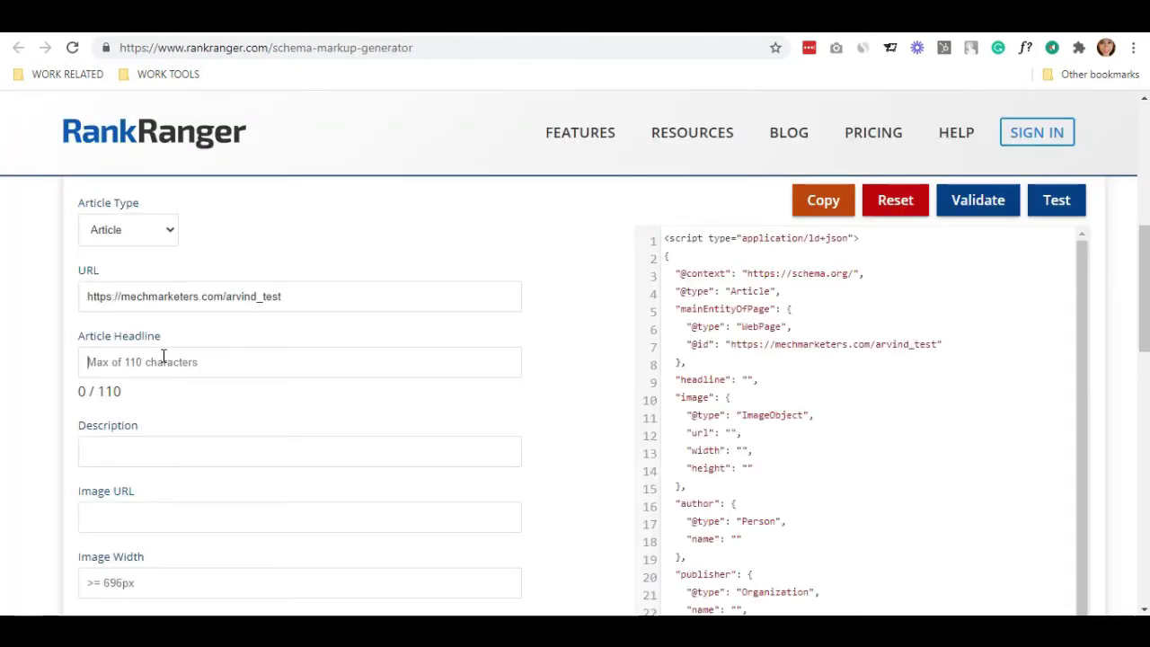
# - Use the 'SEO ANALYSIS HELPS TO UPGRADE WEBSITE RANKING' heading as headline and description
pyautogui.click(164, 359)
pyautogui.write('SEO ANALYSIS HELPS TO UPGRADE WEBSITE RANKING')
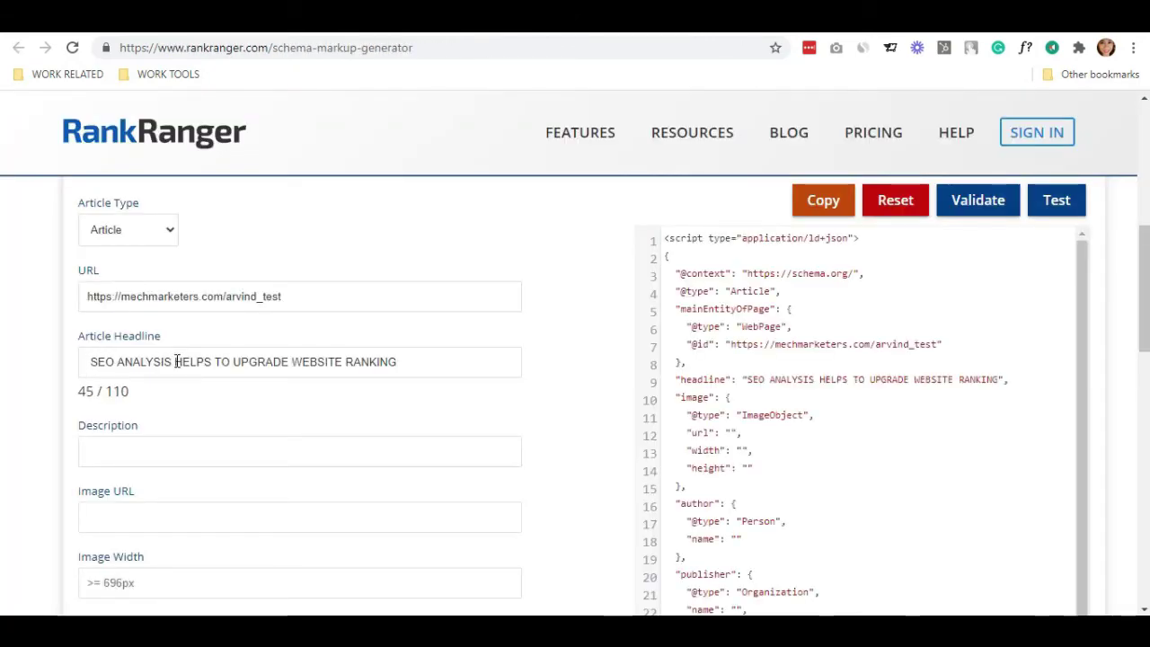
pyautogui.click(182, 445)
pyautogui.write('SEO ANALYSIS HELPS TO UPGRADE WEBSITE RANKING')
pyautogui.scroll(-1, 183, 440)
pyautogui.scroll(-1, 180, 439)
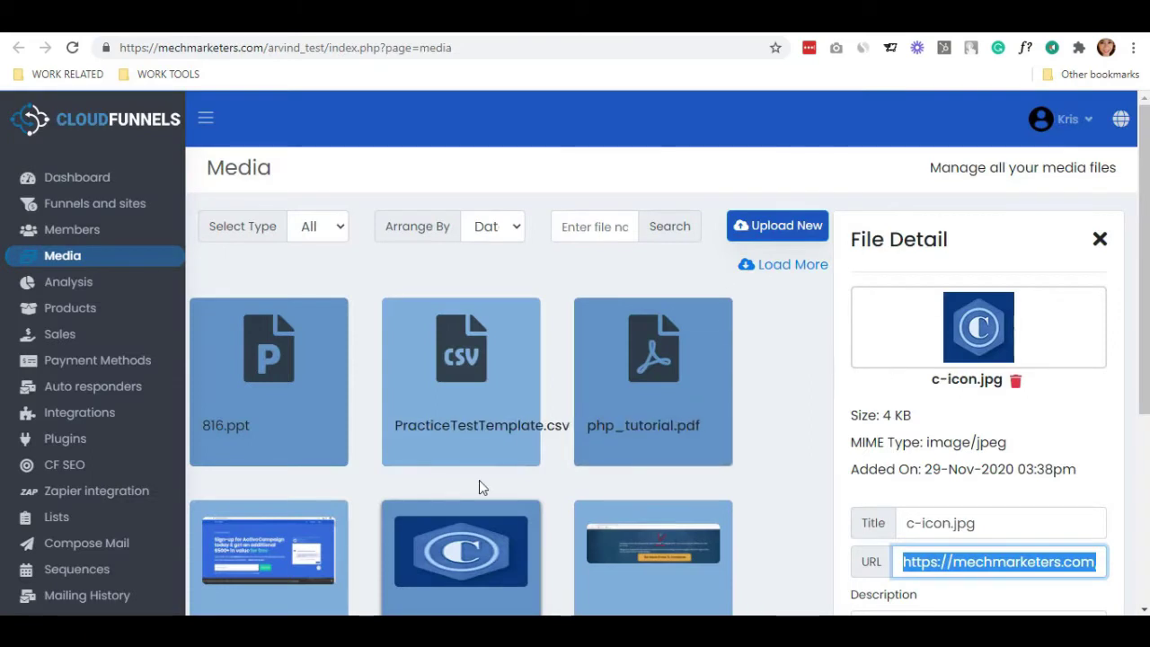
pyautogui.scroll(-1, 467, 503)
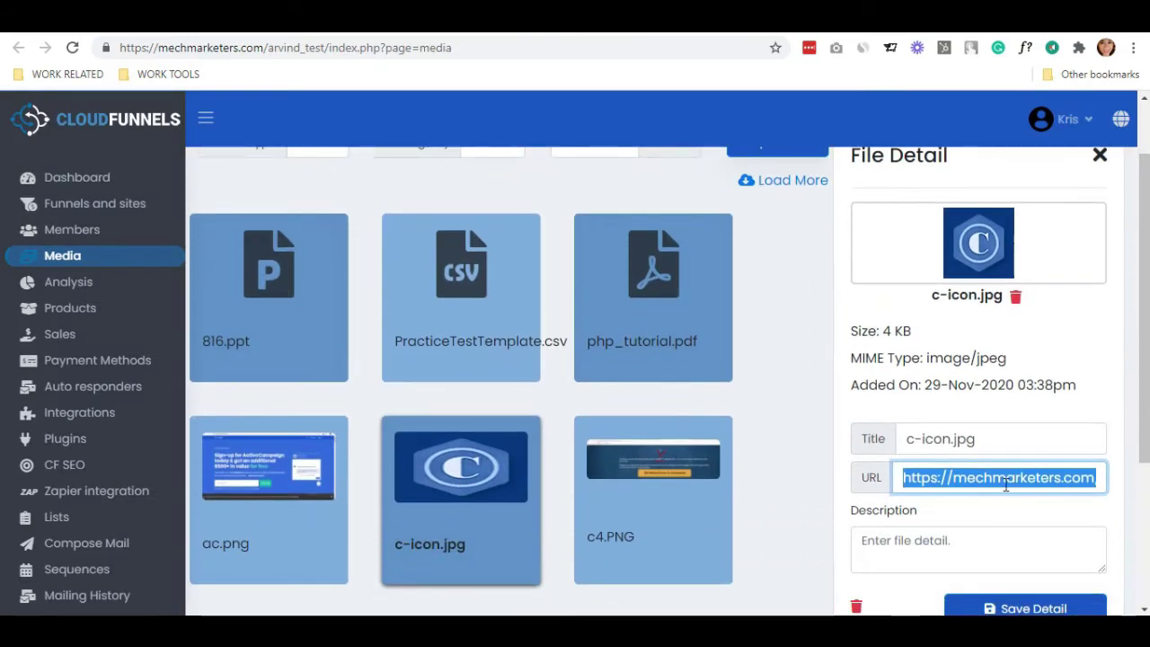
# - Add the c-icon.jpg image URL and keep Person as the author type
pyautogui.click(539, 18)
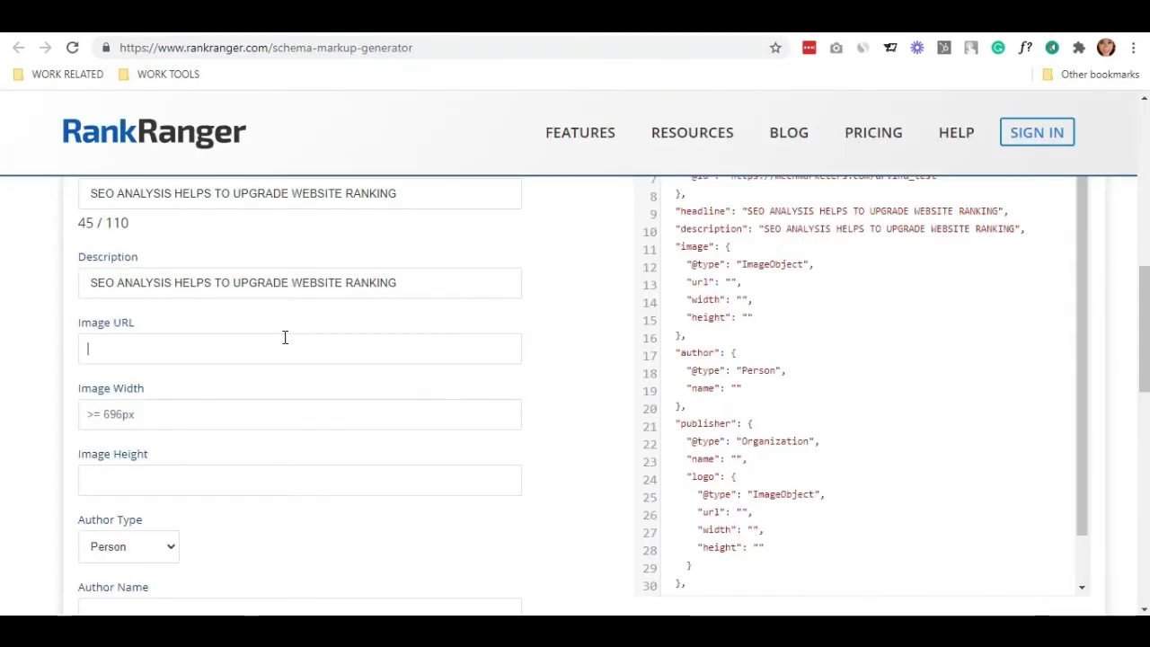
pyautogui.write('https://mechmarketers.com/arvind_test/assets/media/c-icon.jpg')
pyautogui.scroll(-3, 159, 303)
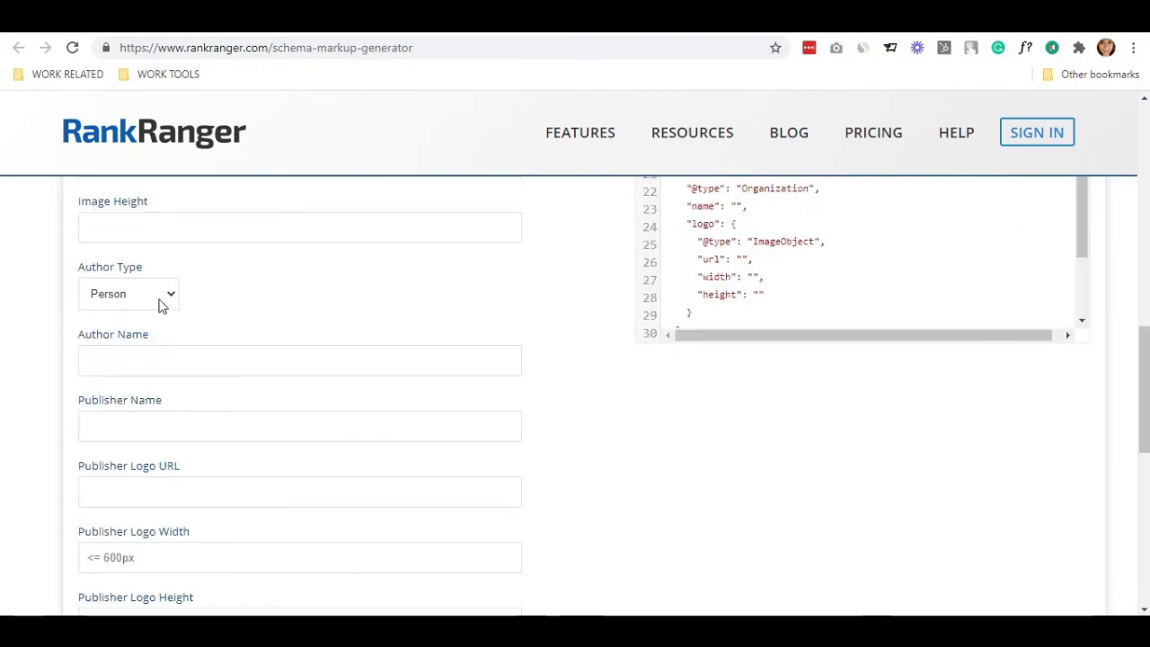
pyautogui.click(159, 301)
pyautogui.click(169, 318)
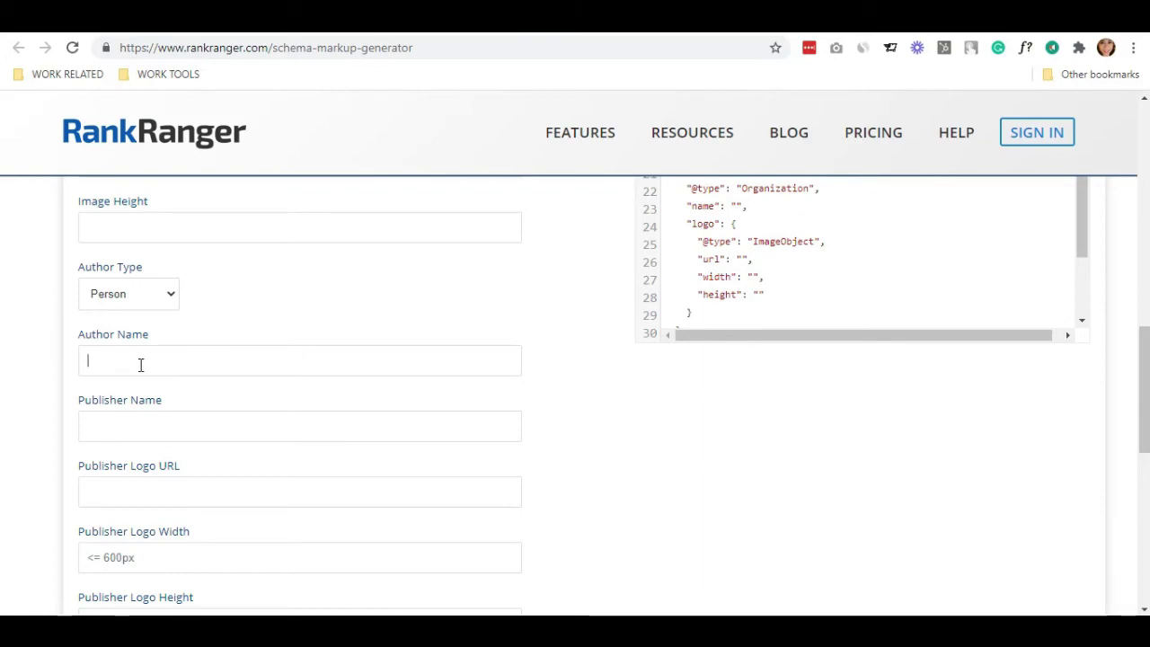
pyautogui.scroll(-3, 623, 375)
pyautogui.scroll(5, 624, 368)
pyautogui.scroll(10, 629, 350)
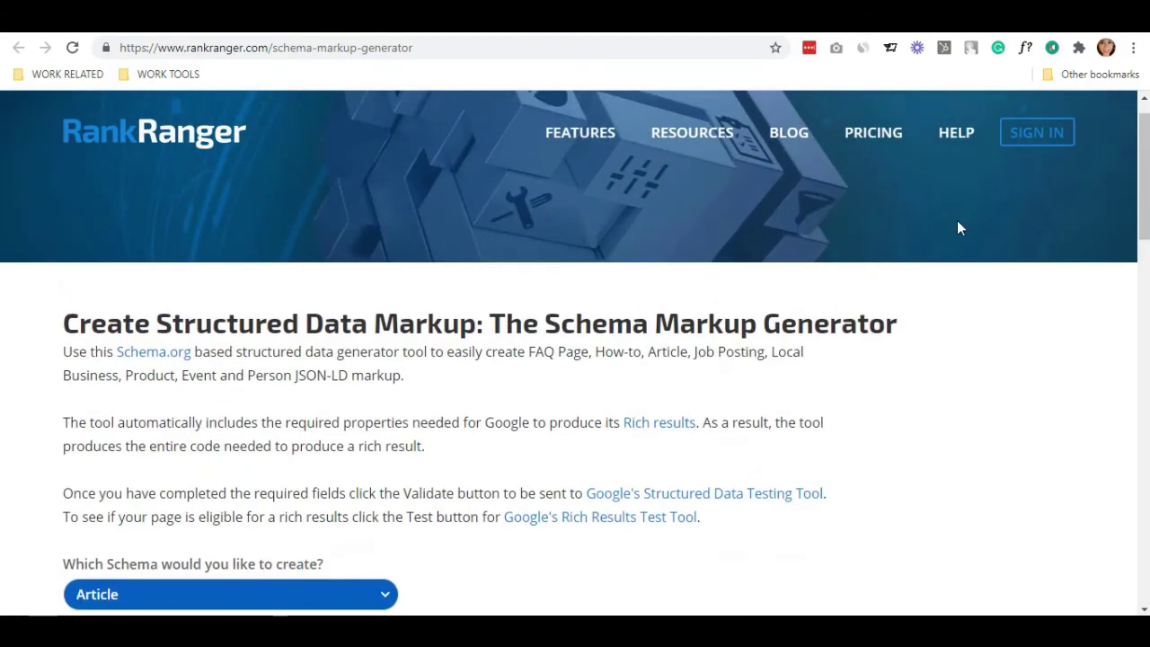
pyautogui.scroll(-3, 927, 257)
pyautogui.scroll(-1, 926, 257)
pyautogui.scroll(-1, 926, 257)
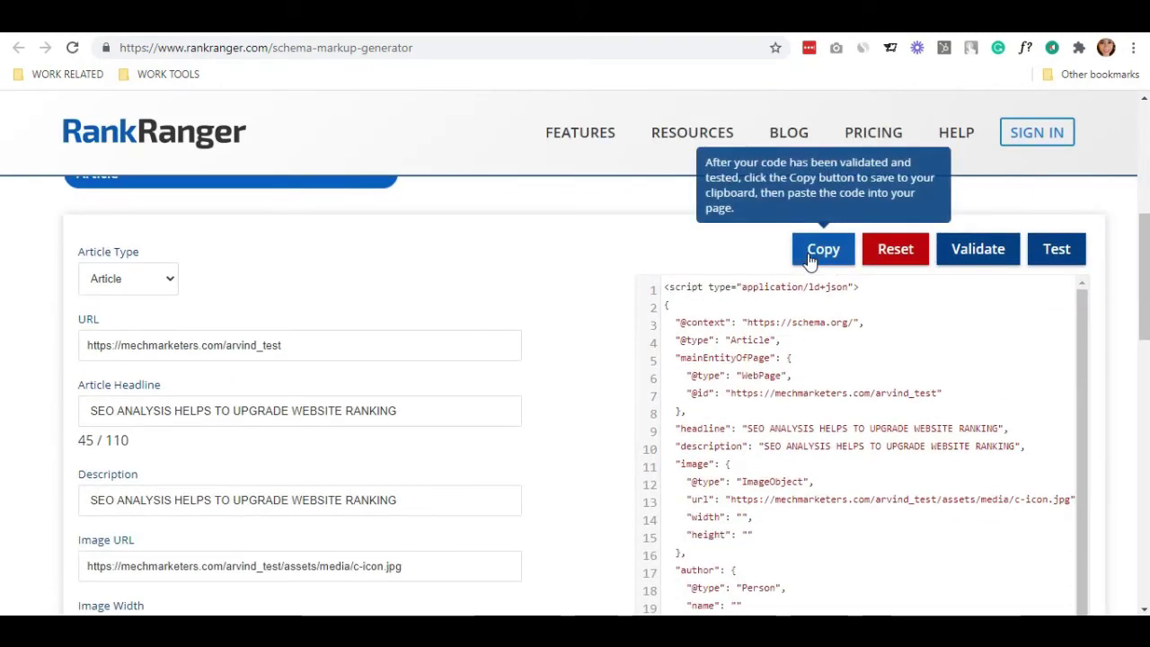
# - Paste the Article JSON-LD into the Schema.org File and save with the robots.txt sitemap line
pyautogui.hotkey('ctrl', 'v')
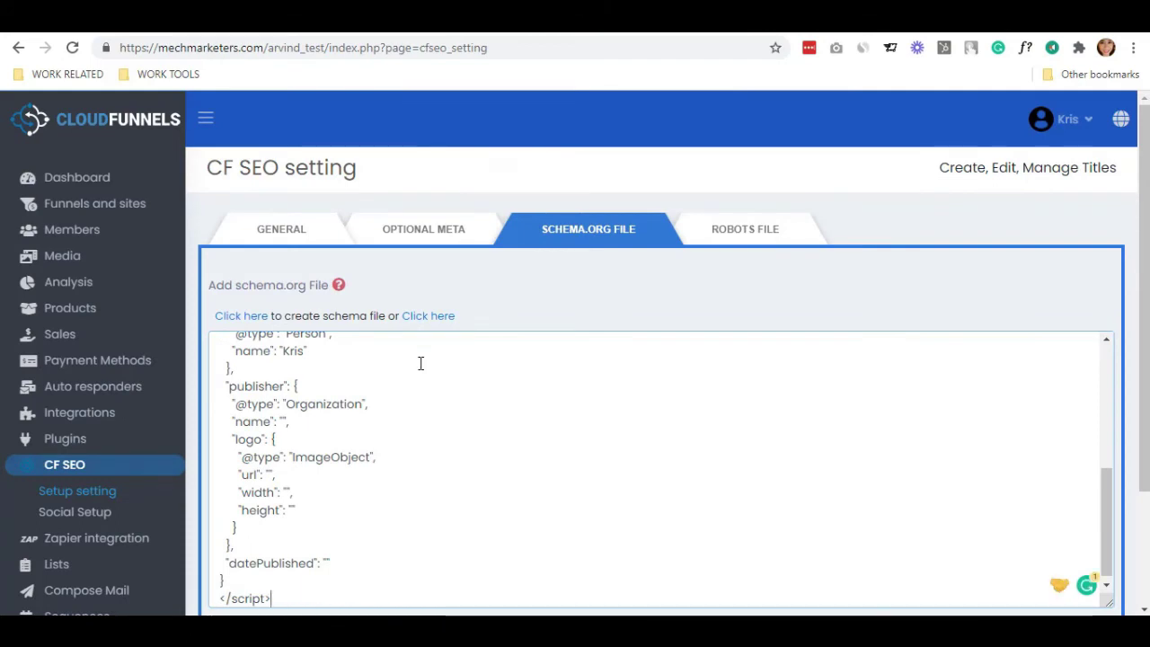
pyautogui.scroll(5, 418, 360)
pyautogui.click(750, 221)
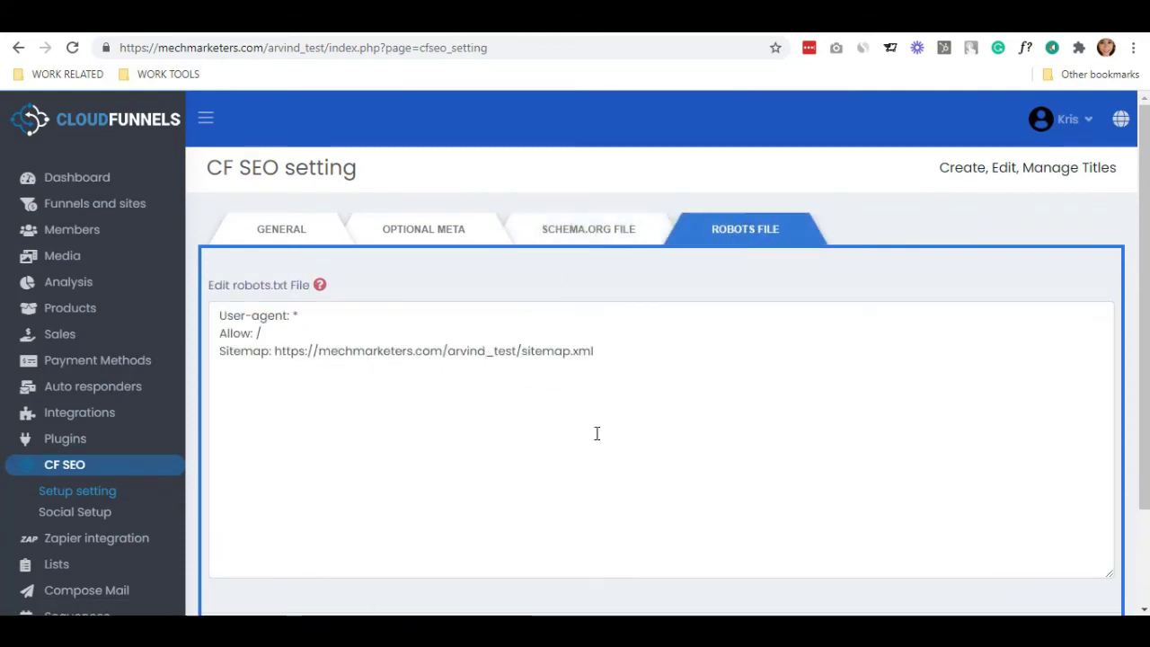
pyautogui.scroll(-2, 330, 503)
pyautogui.click(303, 533)
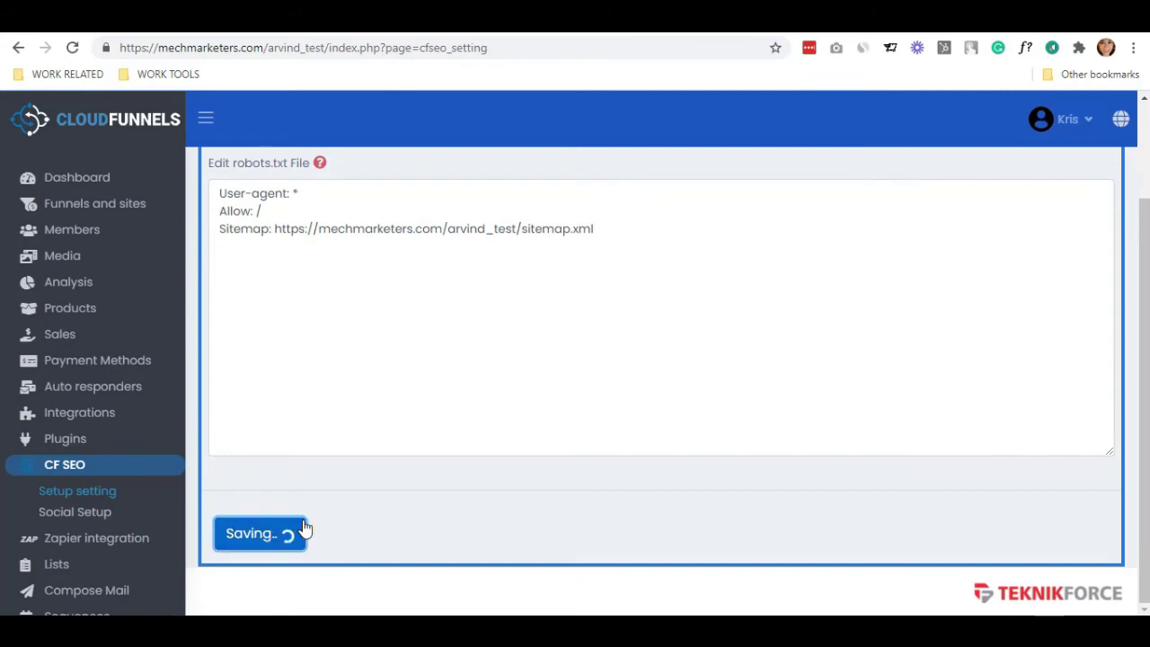
# - Paste the Facebook Page URL in Social Setup and show the Open Graph social account settings
pyautogui.click(101, 514)
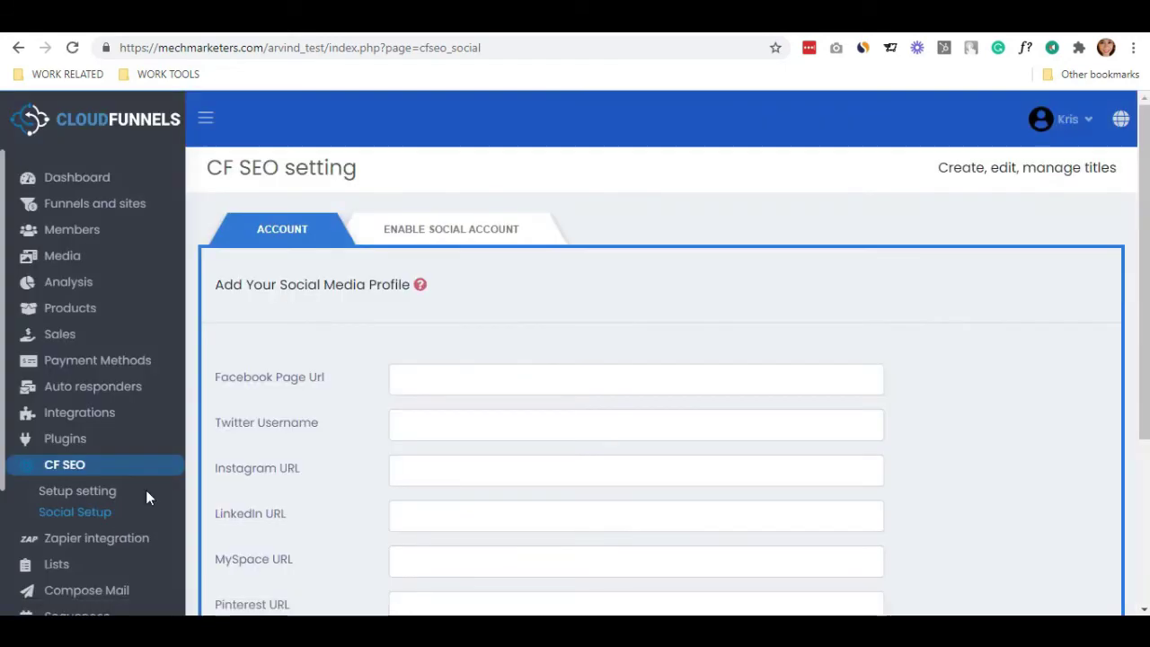
pyautogui.click(447, 377)
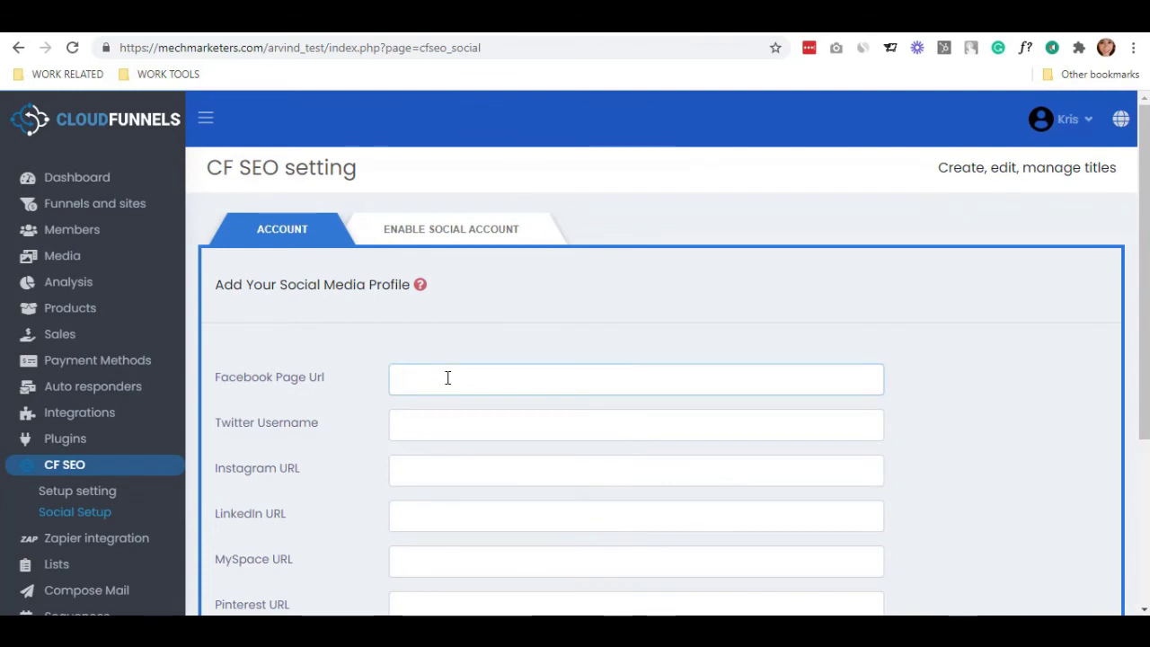
pyautogui.scroll(-2, 448, 378)
pyautogui.hotkey('ctrl', 'v')
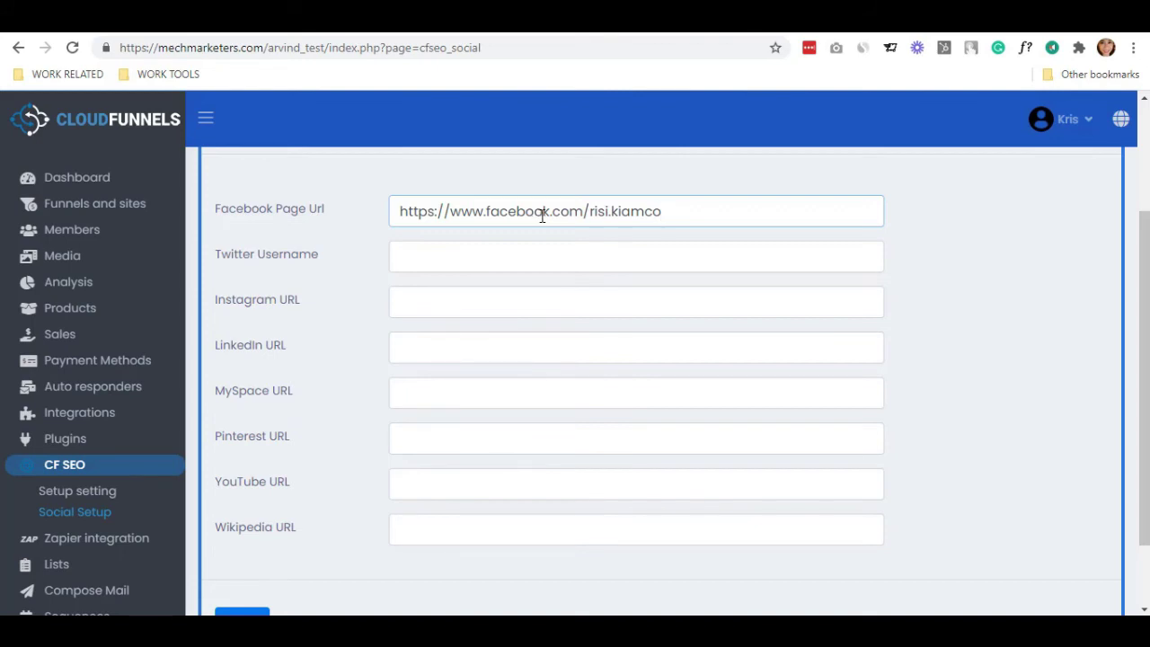
pyautogui.scroll(2, 557, 214)
pyautogui.click(464, 232)
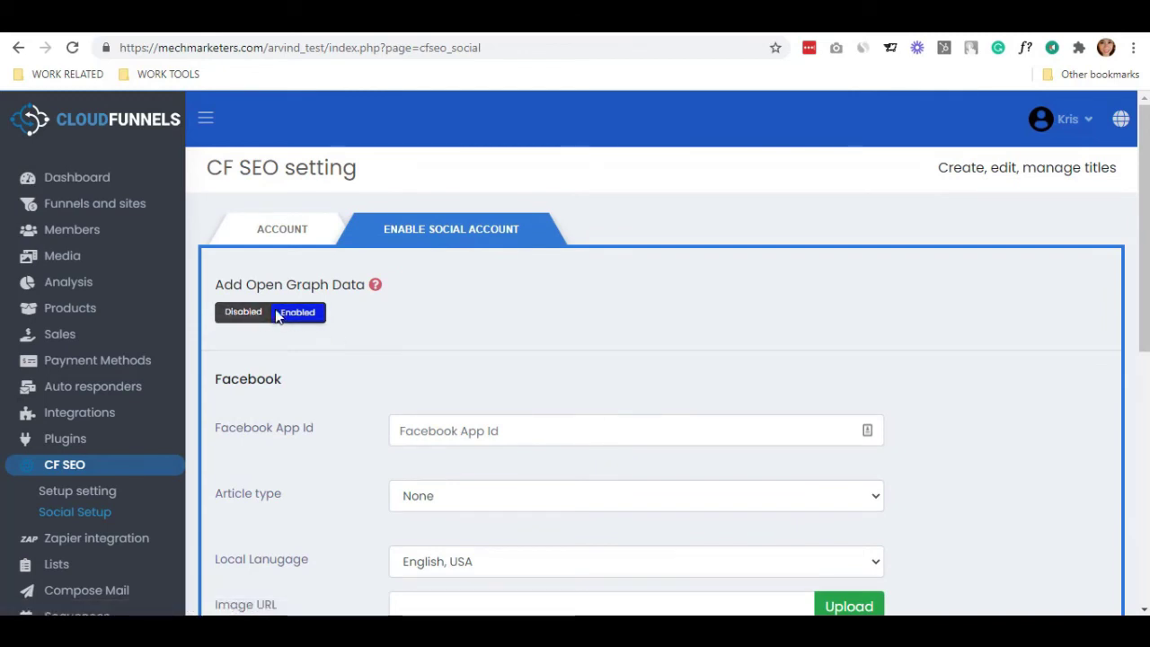
pyautogui.scroll(-2, 475, 359)
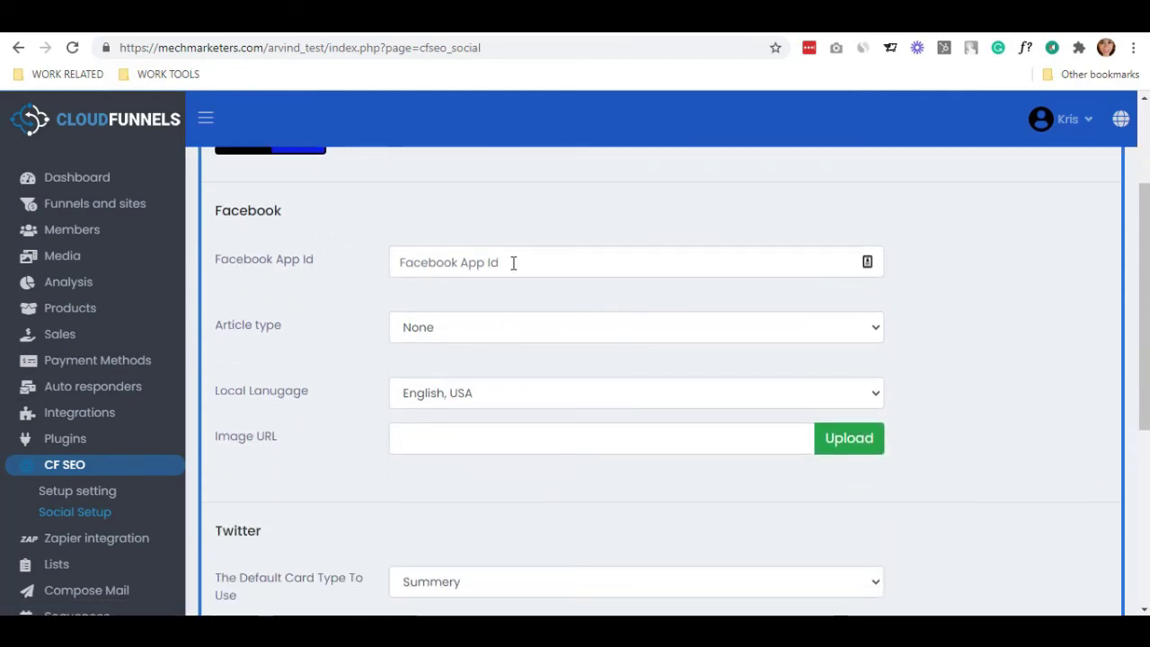
# - Start a new Facebook developer app of the Manage Business Integrations type
pyautogui.click(513, 262)
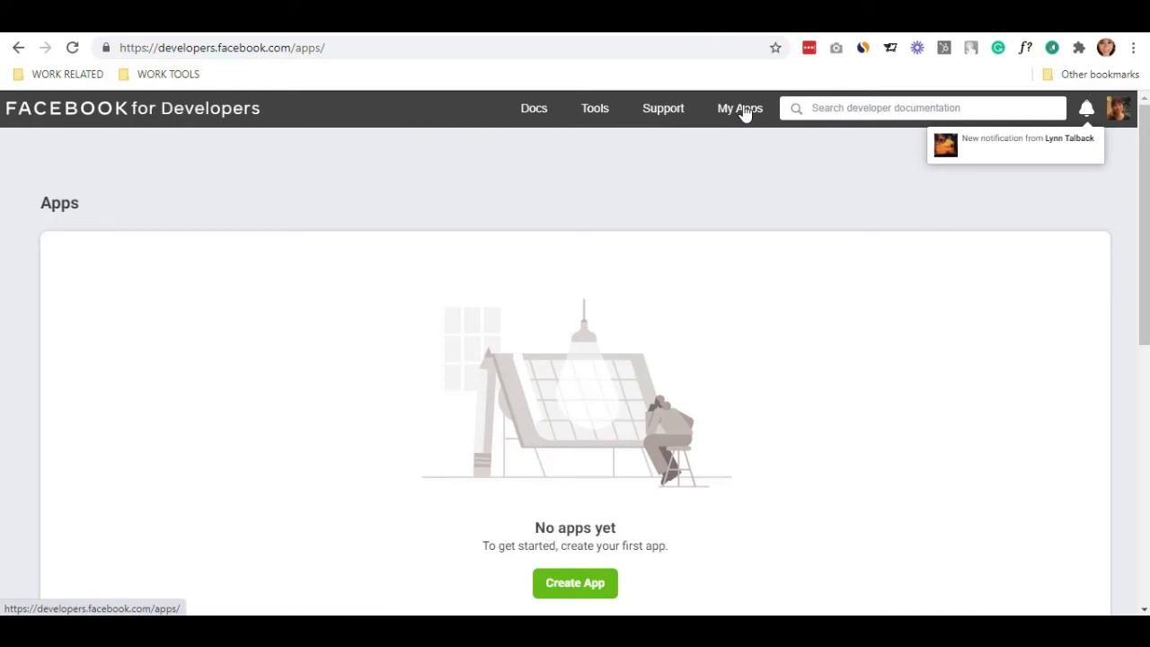
pyautogui.click(742, 111)
pyautogui.scroll(-2, 577, 428)
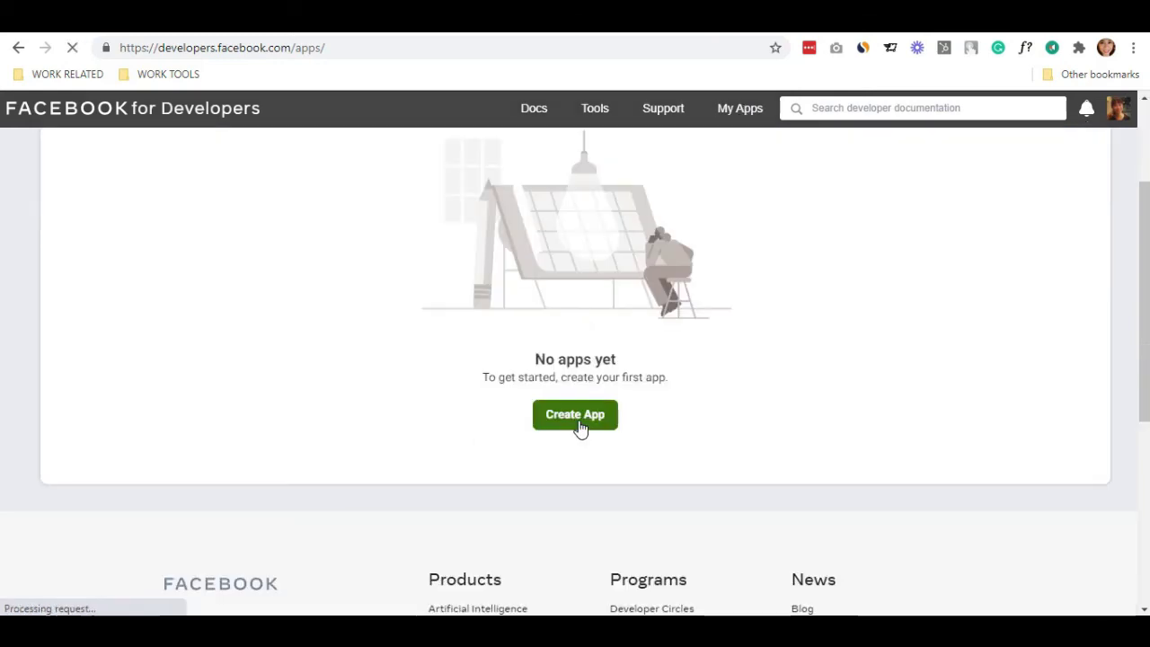
pyautogui.click(579, 430)
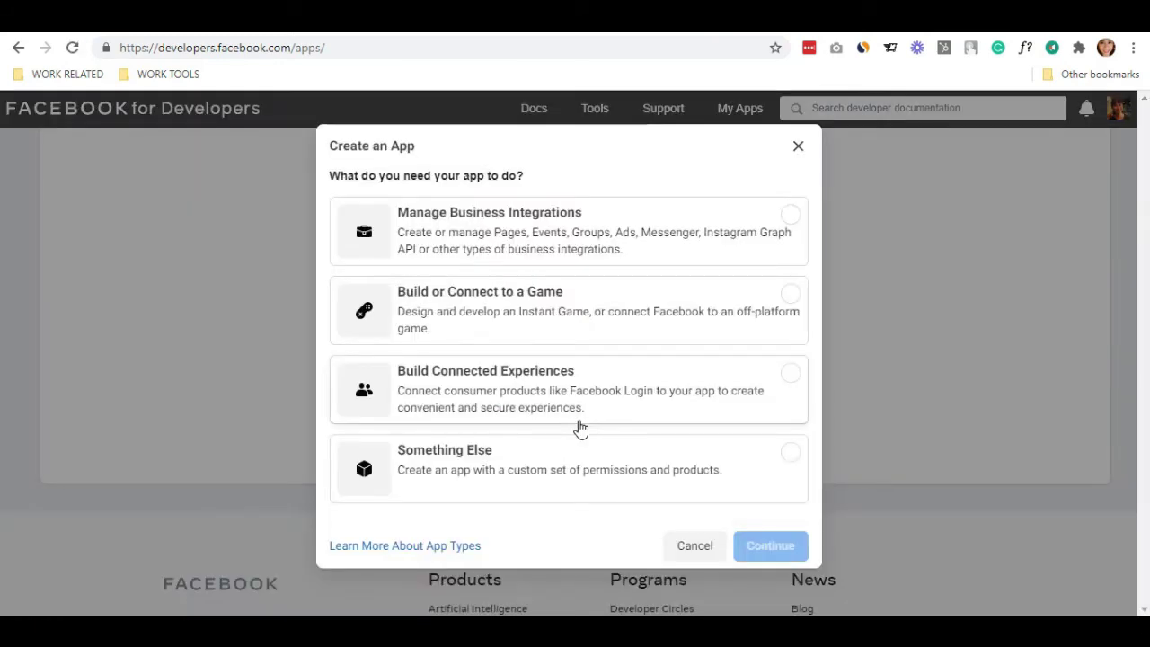
pyautogui.click(510, 240)
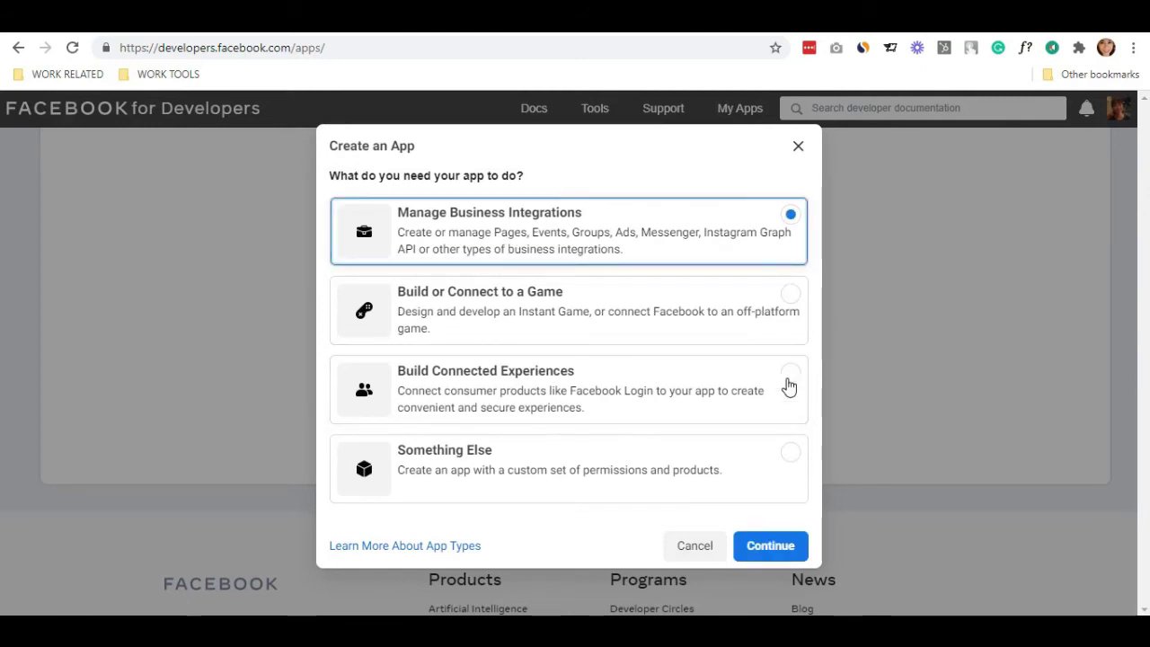
pyautogui.click(772, 546)
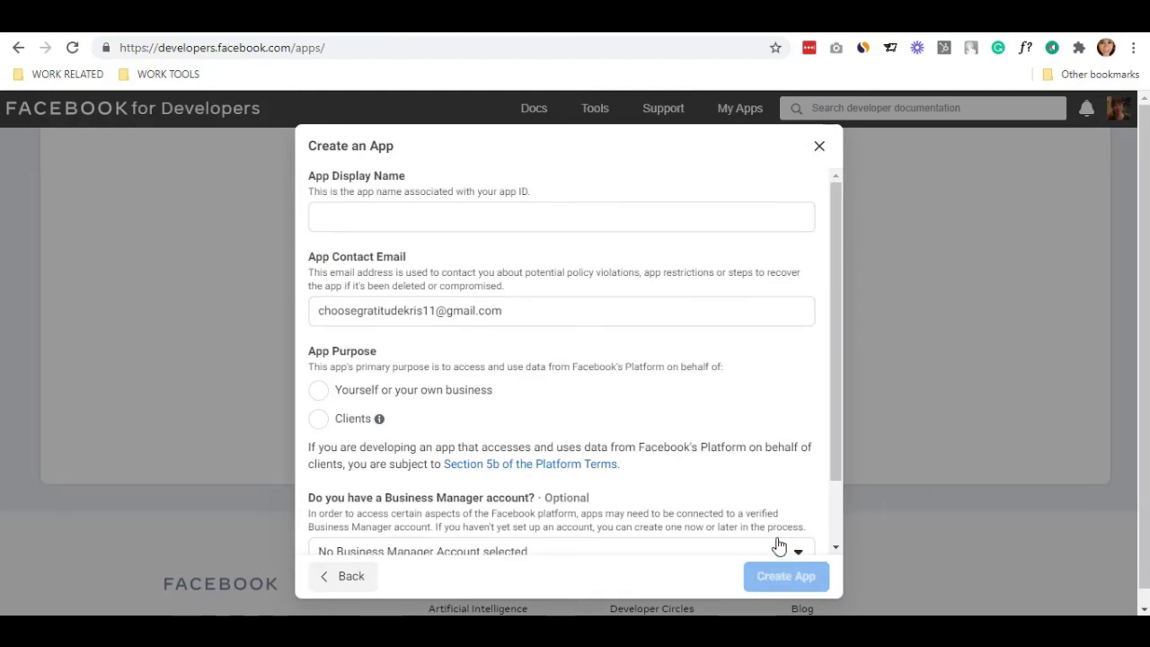
# - Create the app named SEO for your own business and copy its App ID
pyautogui.click(377, 218)
pyautogui.write('SEO')
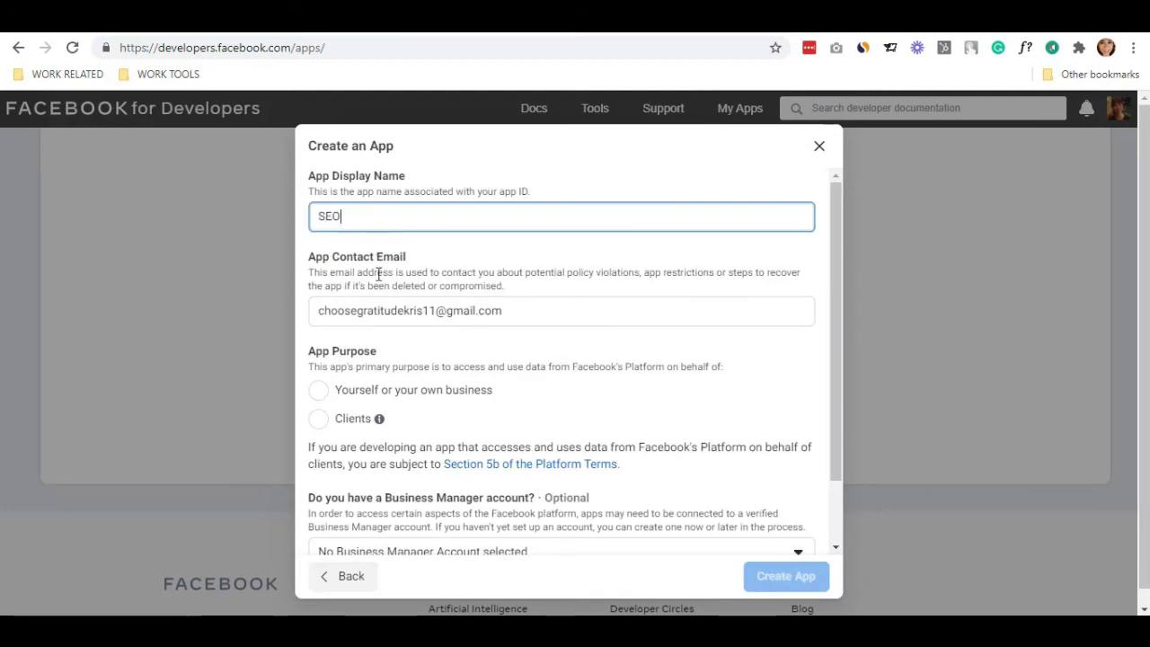
pyautogui.click(319, 391)
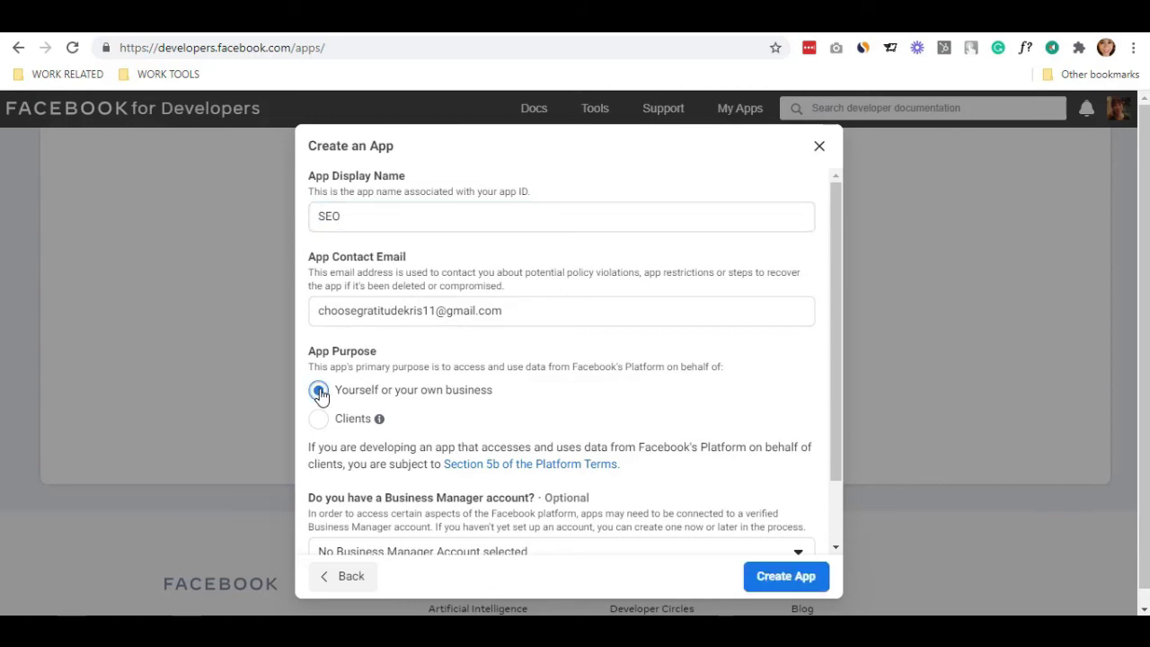
pyautogui.scroll(-2, 321, 396)
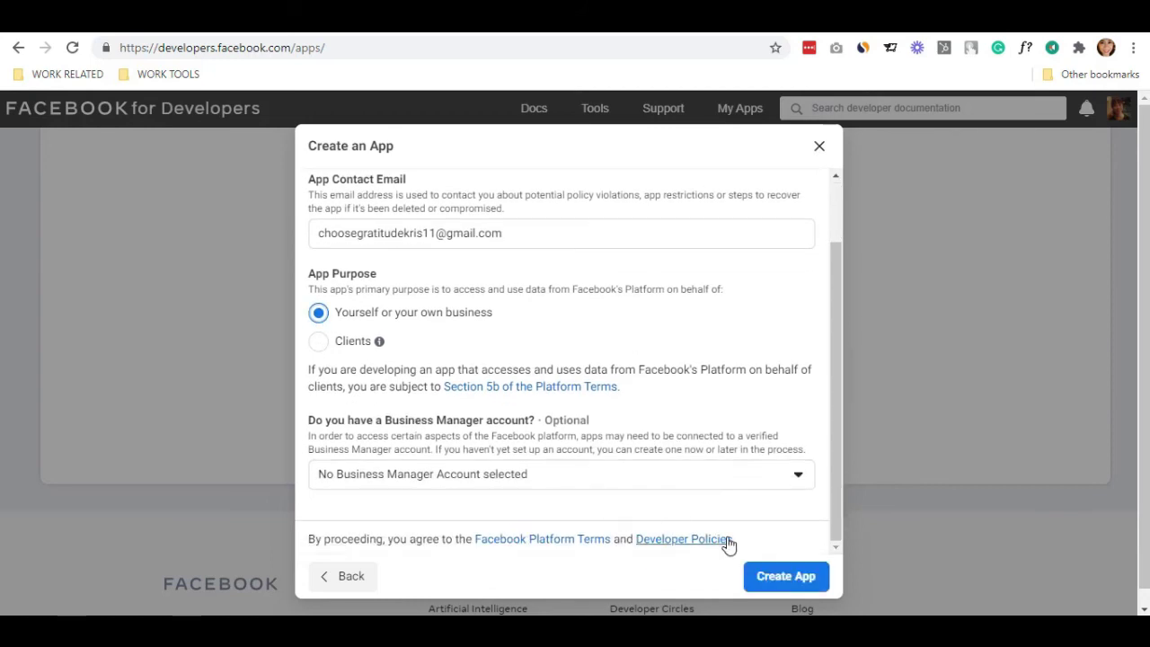
pyautogui.click(775, 574)
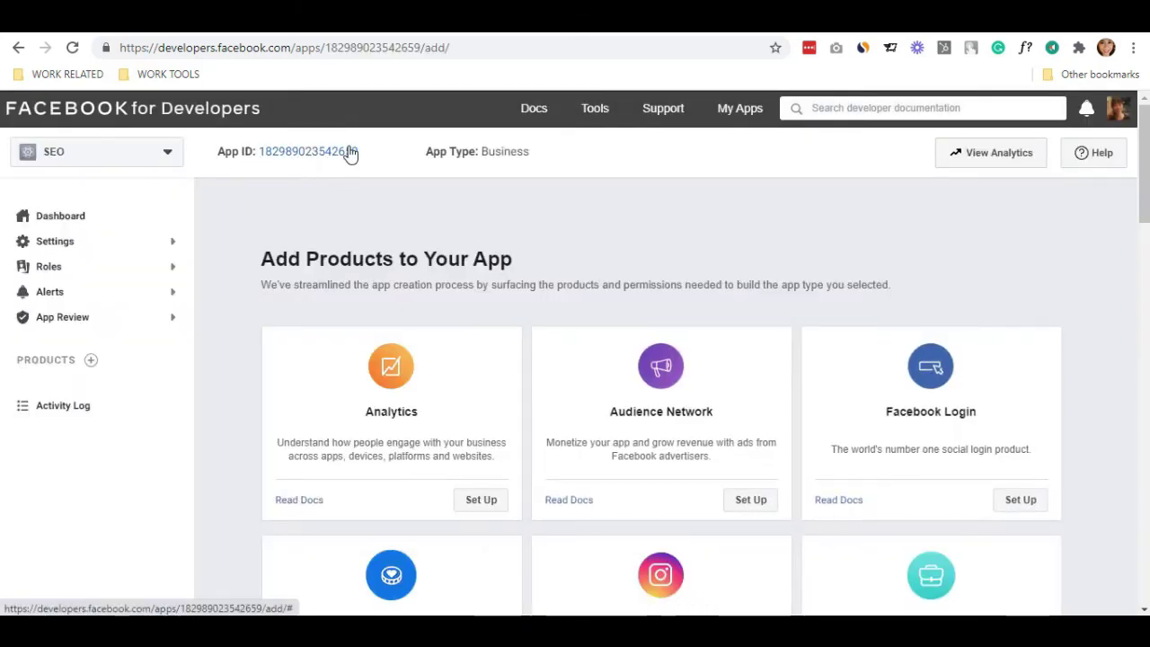
pyautogui.moveTo(313, 149); pyautogui.dragTo(270, 155)
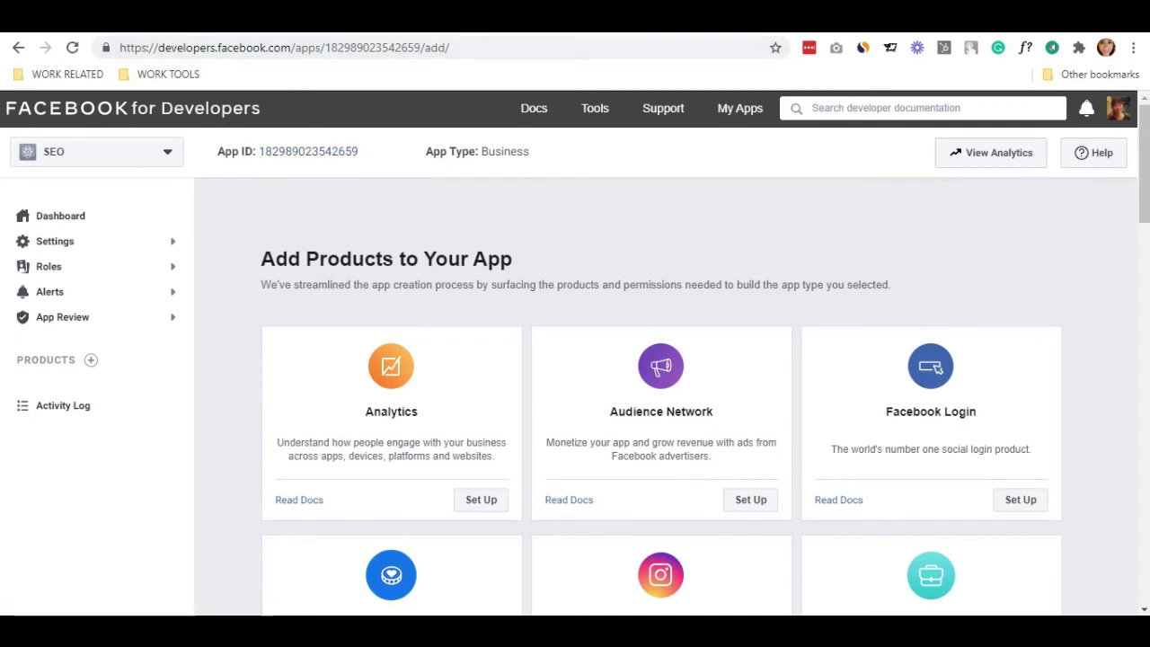
# - Paste the new App ID into Facebook App Id and set Est. Reading Time to 6 minutes
pyautogui.click(452, 267)
pyautogui.hotkey('ctrl', 'v')
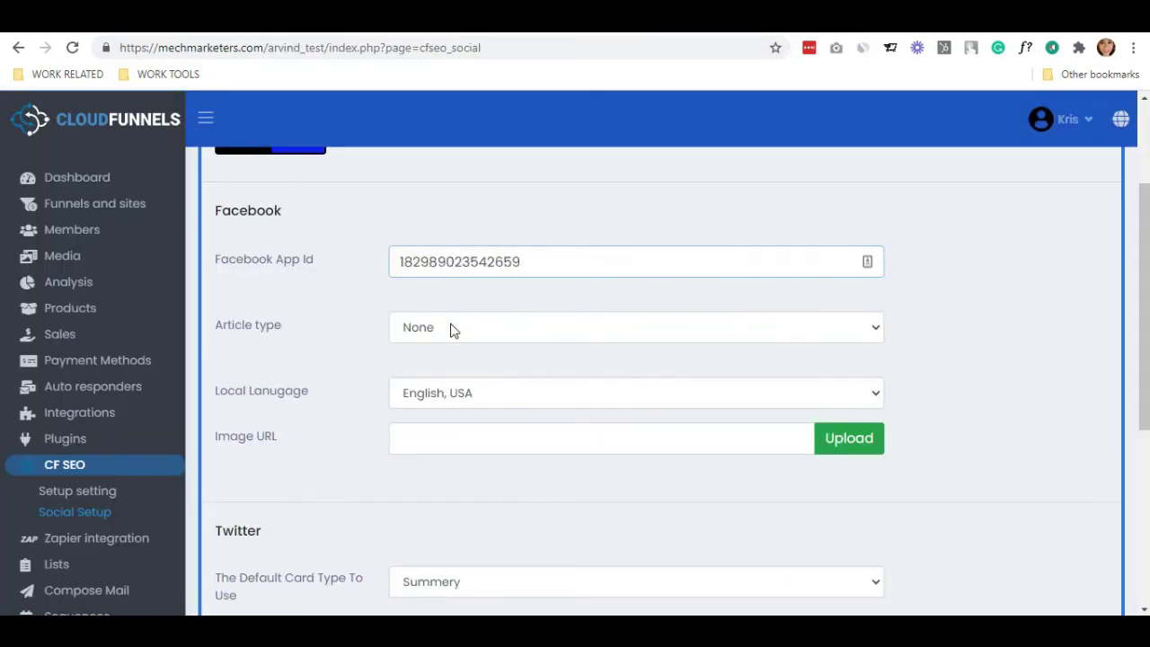
pyautogui.click(451, 329)
pyautogui.scroll(-1, 462, 413)
pyautogui.scroll(-2, 462, 460)
pyautogui.click(461, 329)
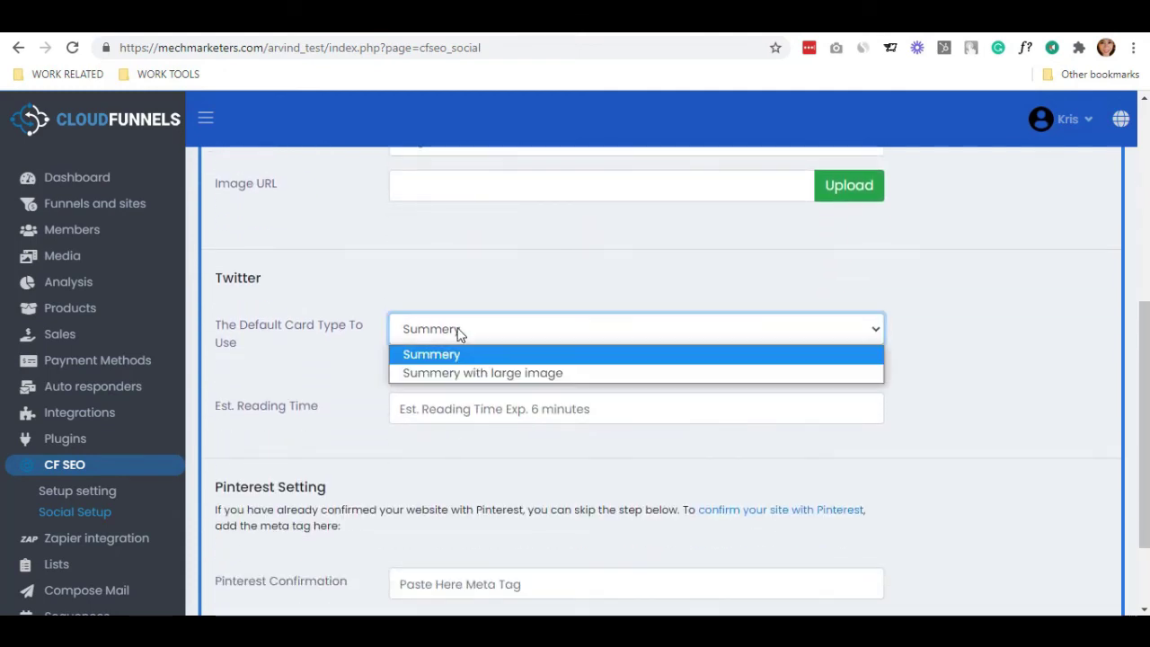
pyautogui.write('6 minutes')
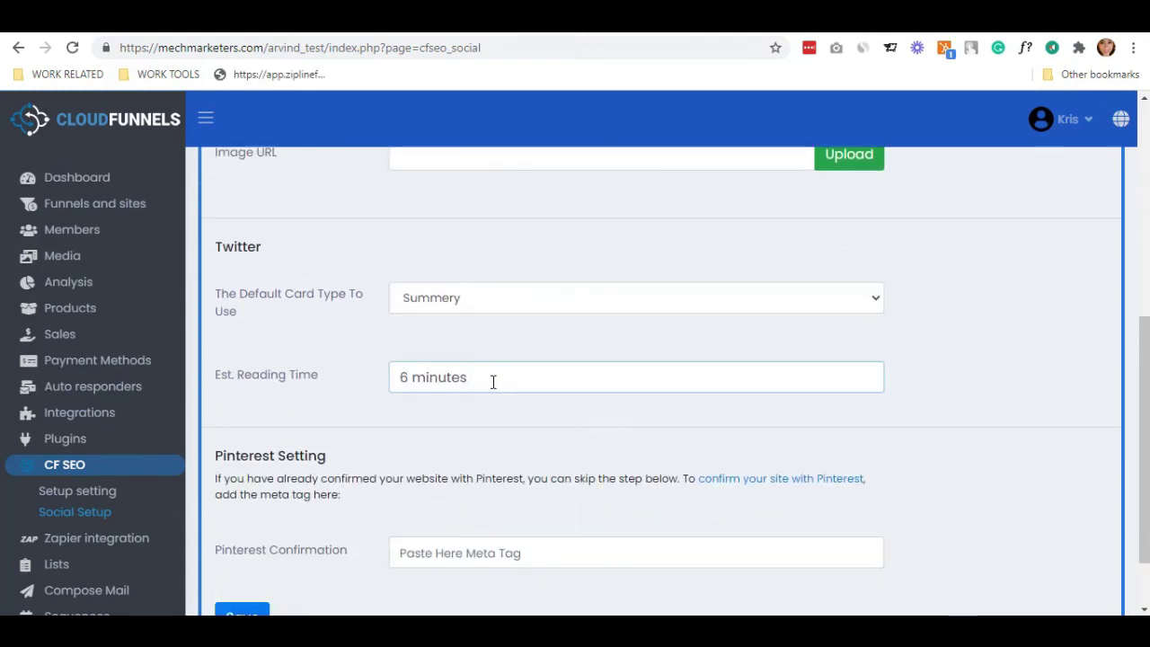
pyautogui.click(548, 555)
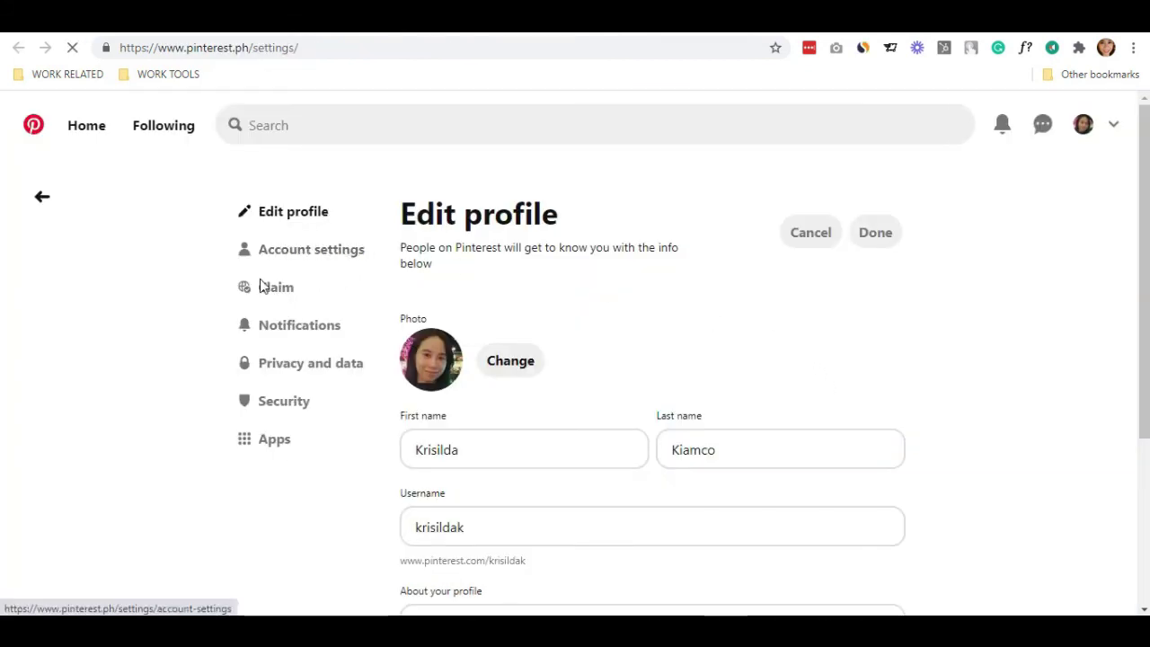
# - Copy Pinterest's p:domain_verify HTML meta tag from the website claim options
pyautogui.click(262, 286)
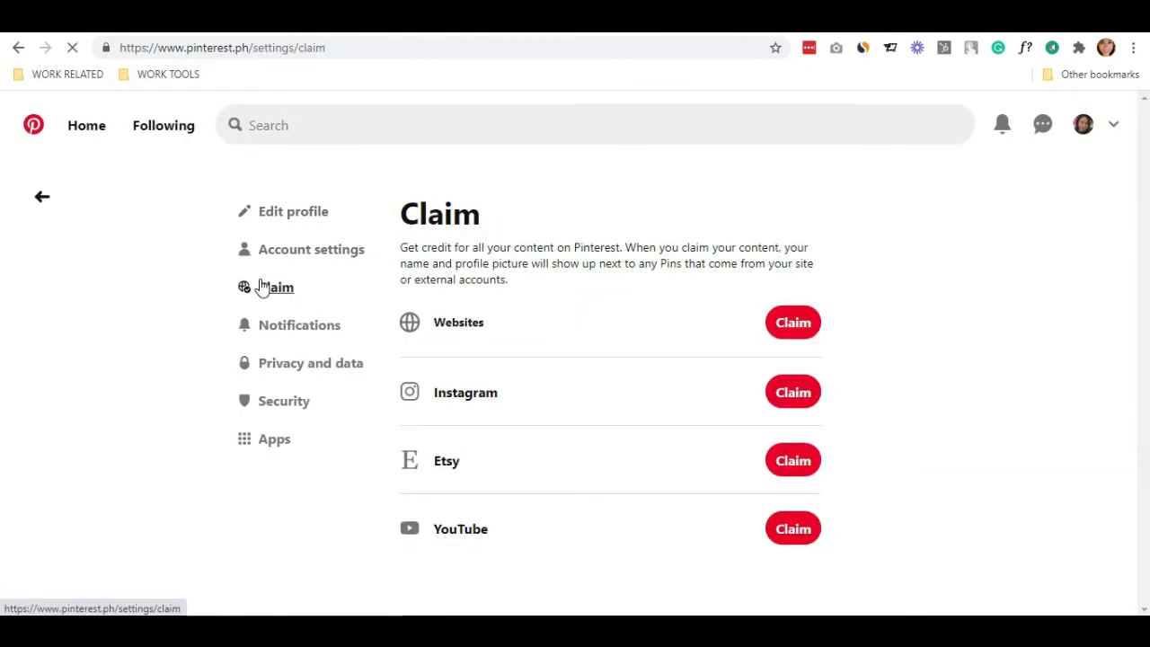
pyautogui.click(804, 325)
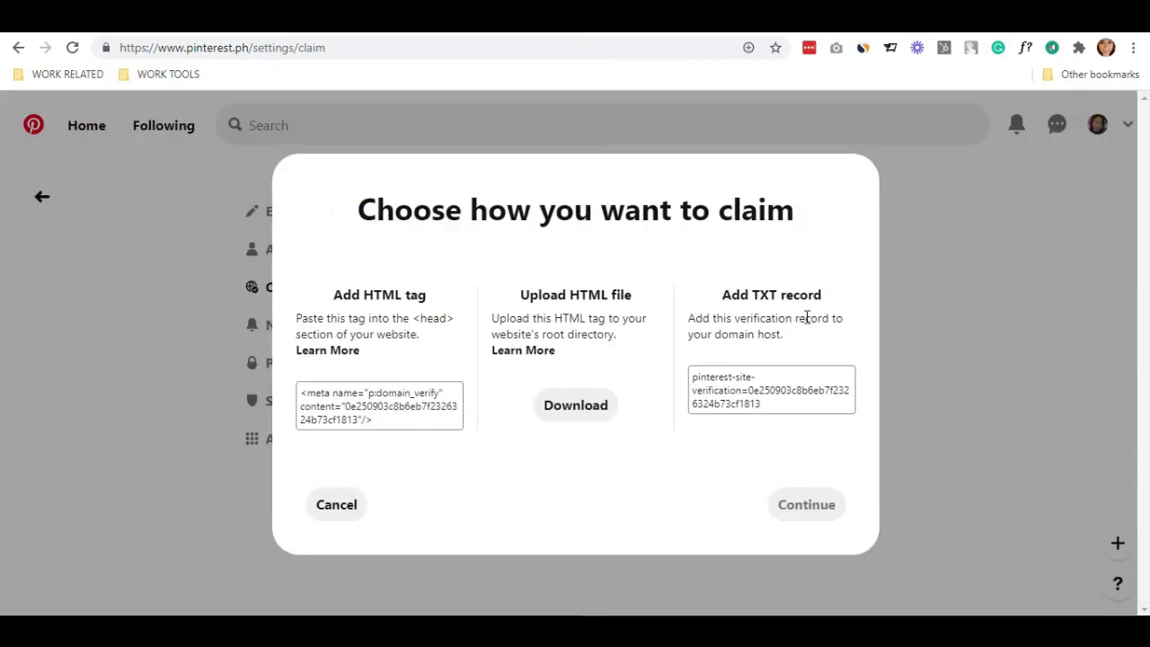
pyautogui.click(401, 429)
# - Save the Pinterest verification tag and check the registration page source for the new meta tags
pyautogui.hotkey('ctrl', 'v')
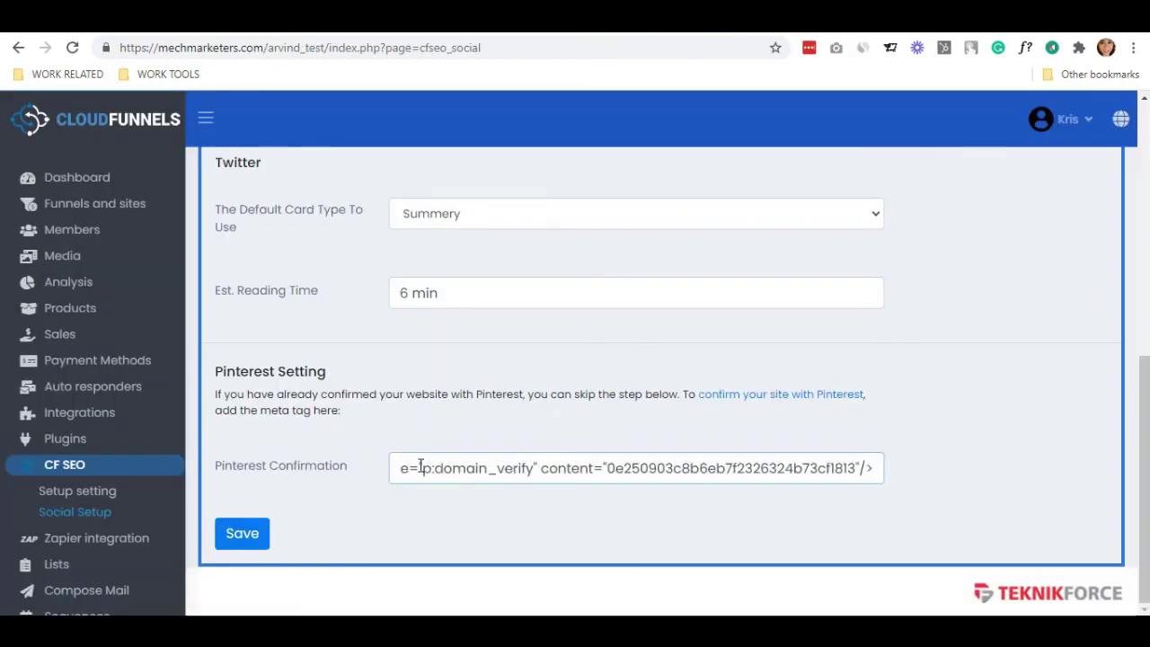
pyautogui.click(244, 533)
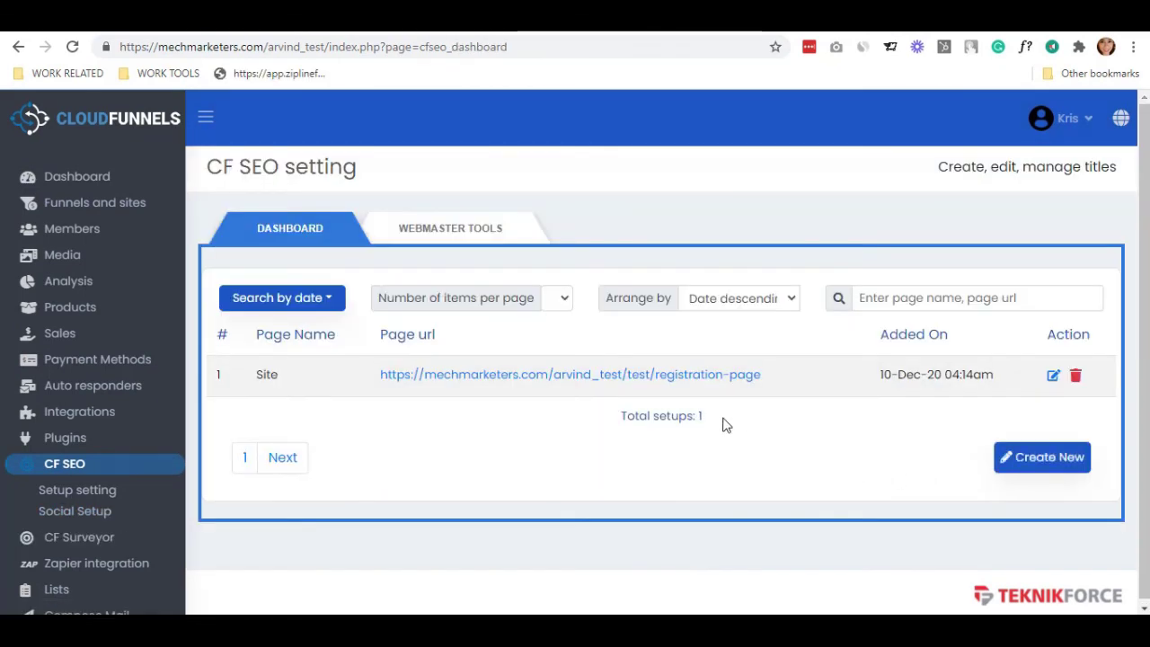
pyautogui.click(694, 376)
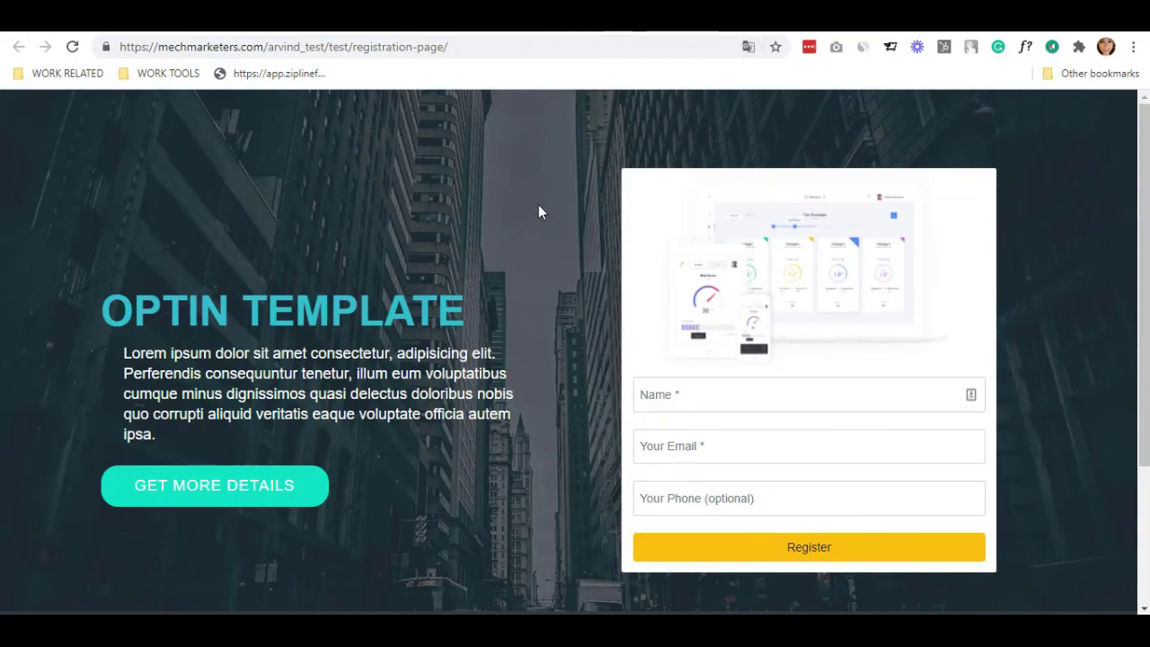
pyautogui.rightClick(539, 207)
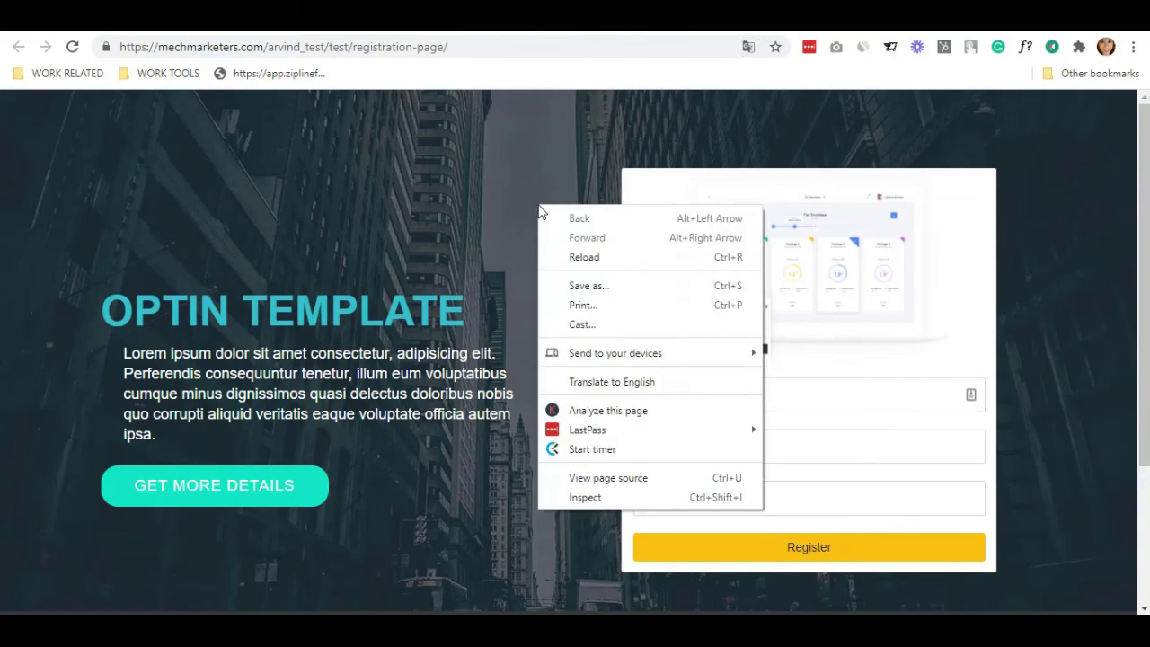
pyautogui.click(592, 478)
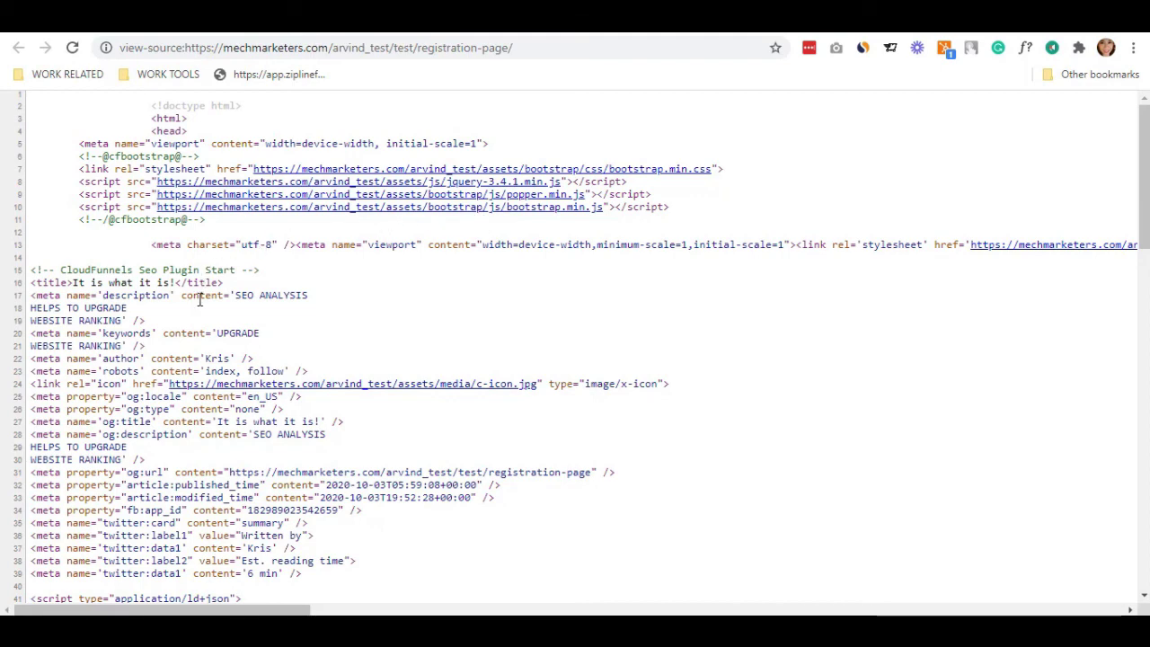
pyautogui.scroll(-1, 199, 299)
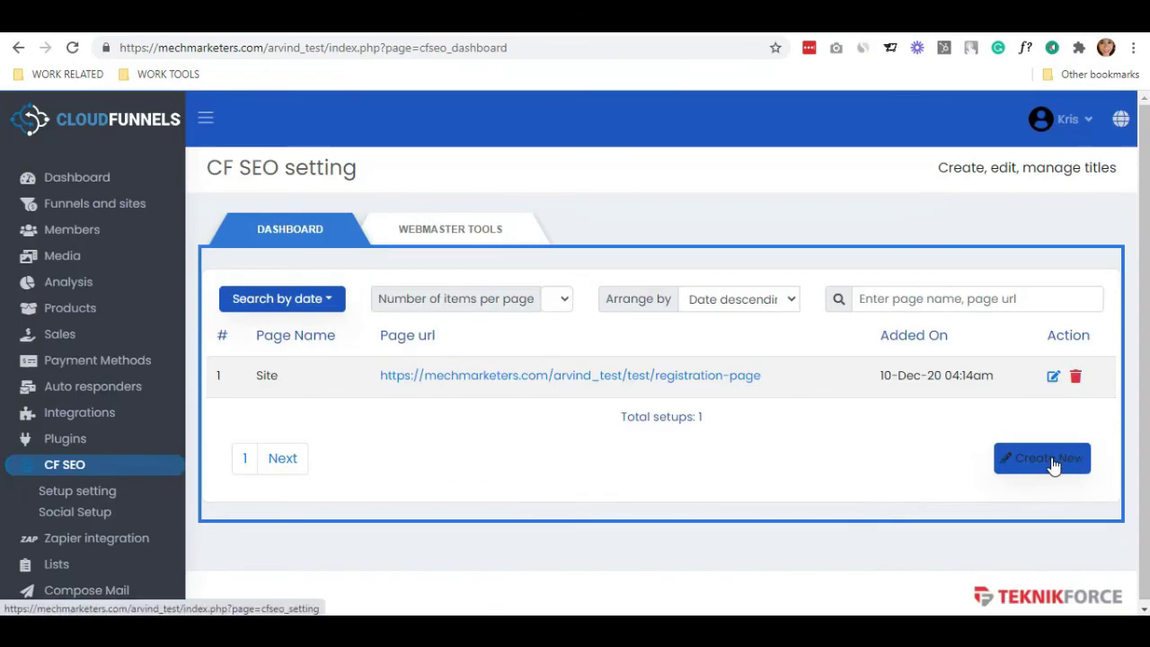
# - Create a new CF SEO setup targeting the Meta funnel's thank-you page and review its General form
pyautogui.click(1055, 463)
pyautogui.scroll(-2, 575, 422)
pyautogui.scroll(-2, 572, 413)
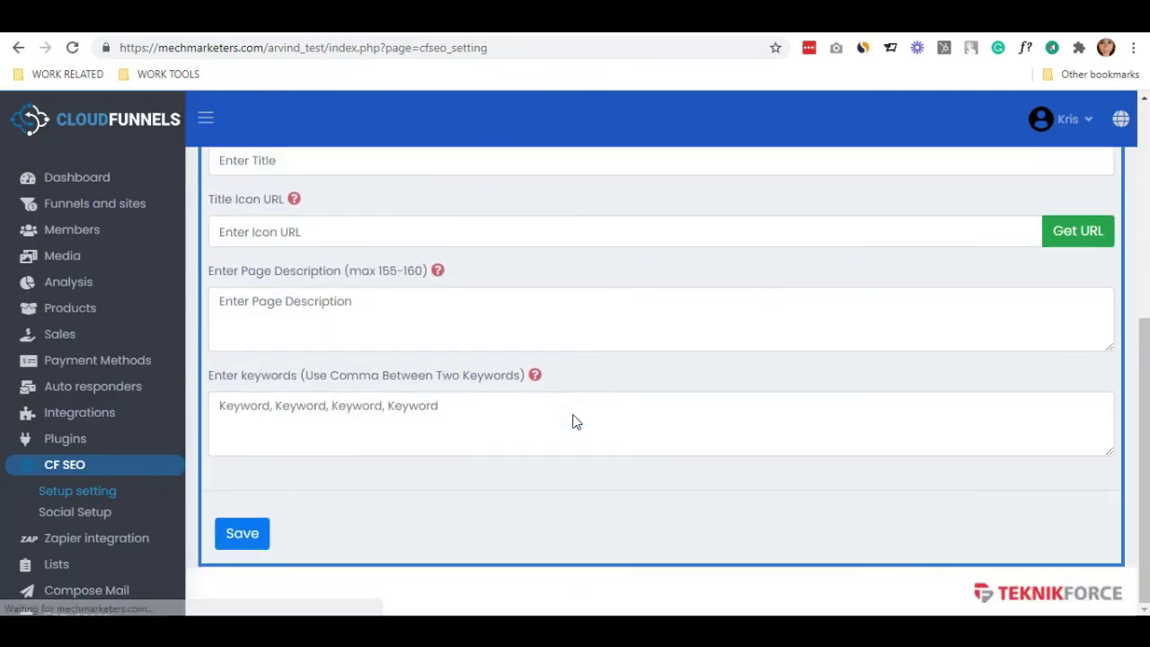
pyautogui.scroll(3, 574, 415)
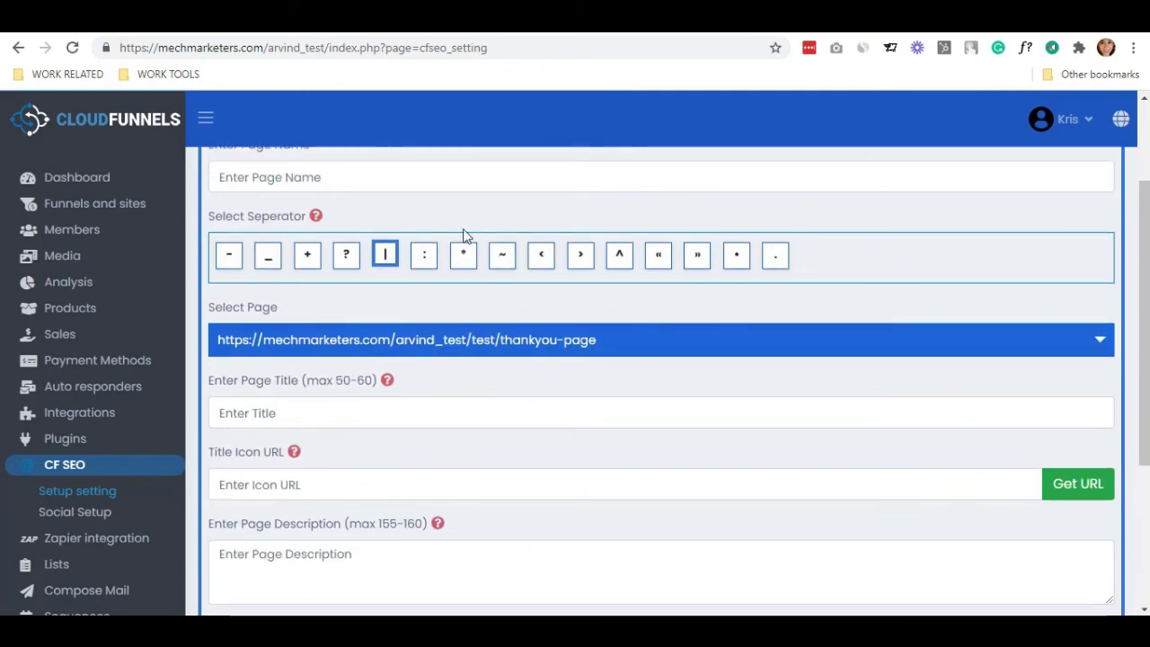
pyautogui.scroll(2, 466, 225)
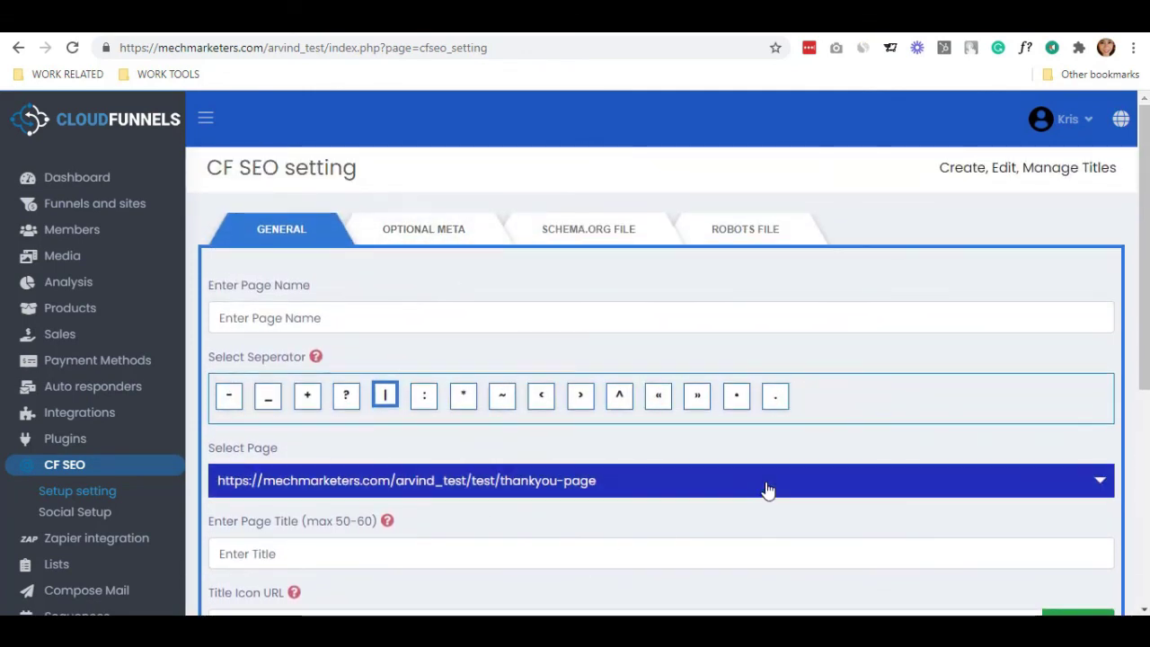